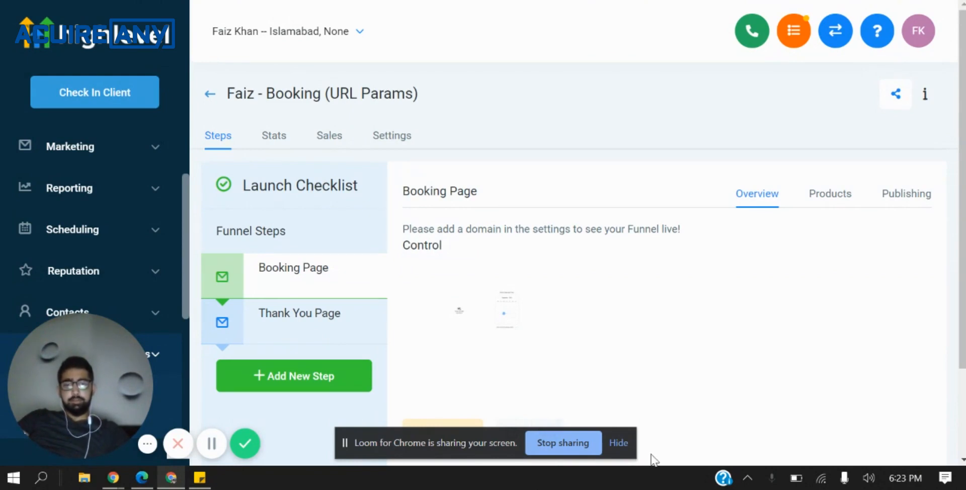
Select the Booking Page step in the Faiz - Booking (URL Params) funnel's Steps list.
click(621, 444)
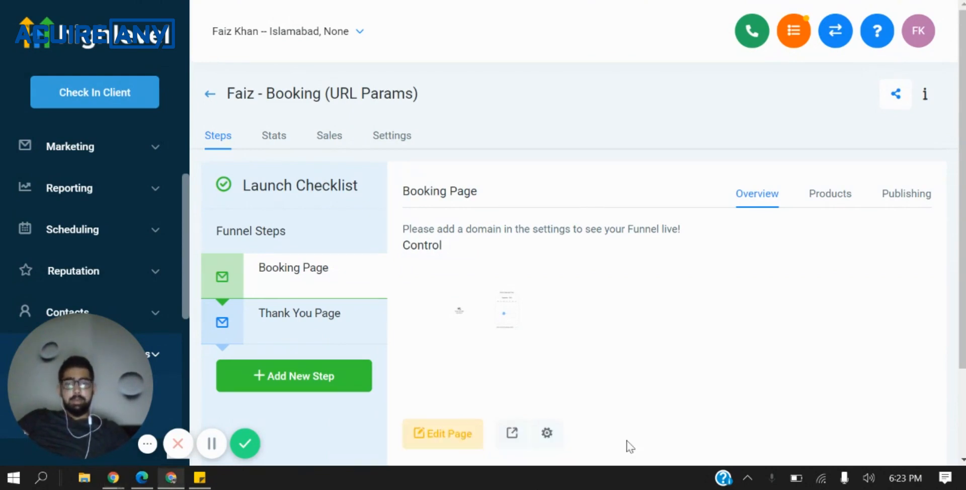
Open the Booking Page in the page editor and look over its content.
click(458, 432)
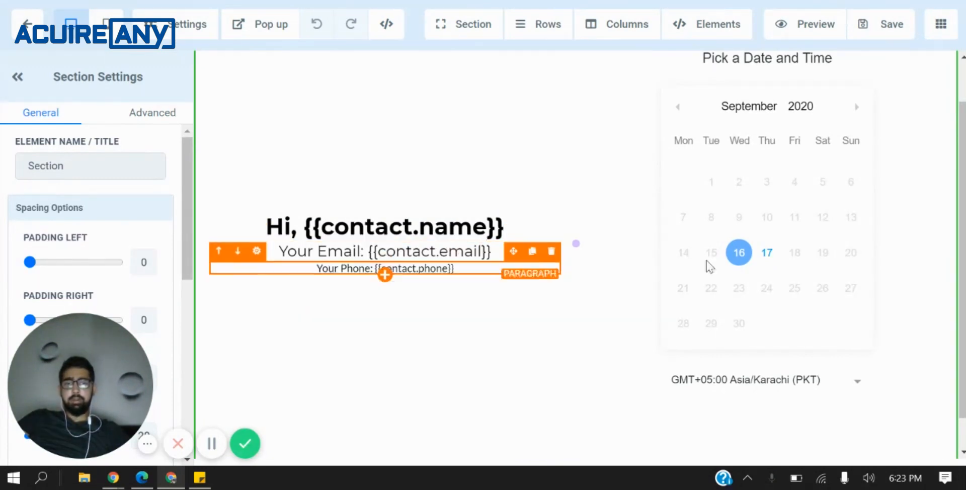
scroll(759, 241, up, 1)
scroll(758, 241, down, 2)
scroll(759, 241, up, 2)
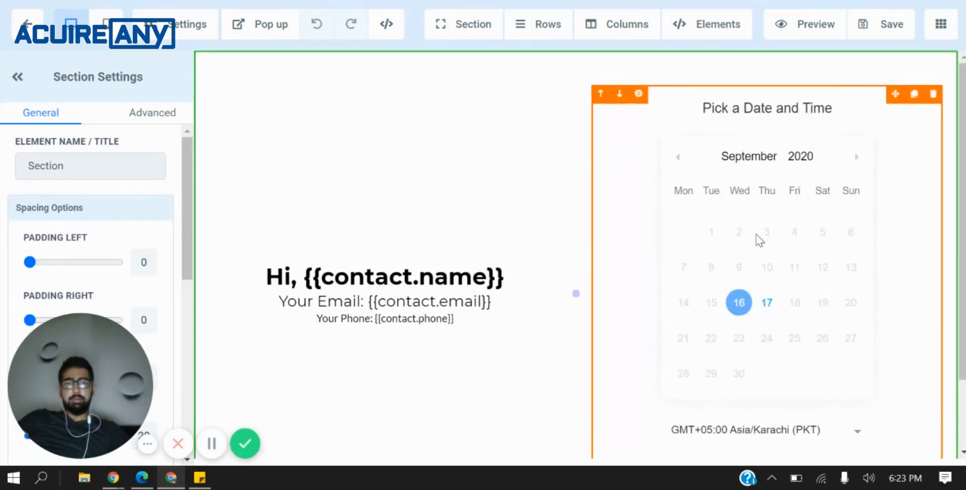
scroll(847, 183, down, 2)
scroll(847, 182, up, 2)
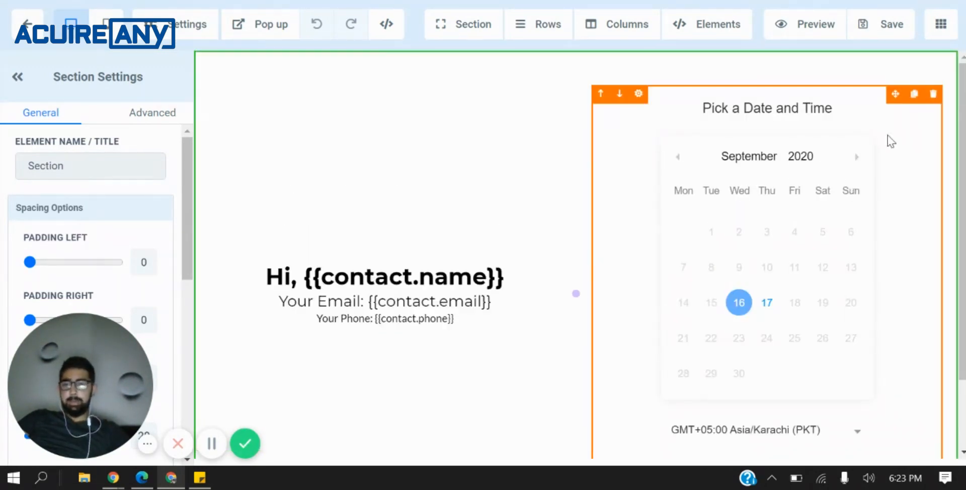
Switch the editor from the Booking Page to the Thank You Page.
click(926, 28)
click(901, 76)
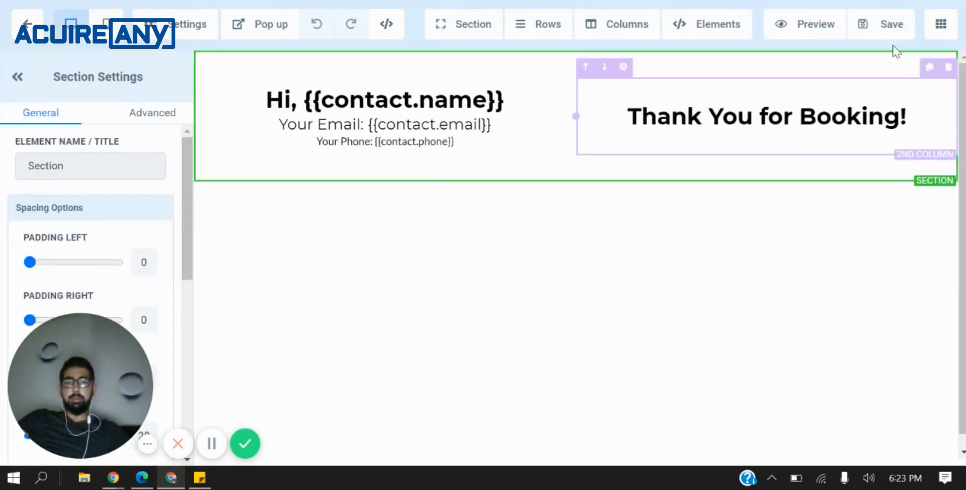
click(939, 28)
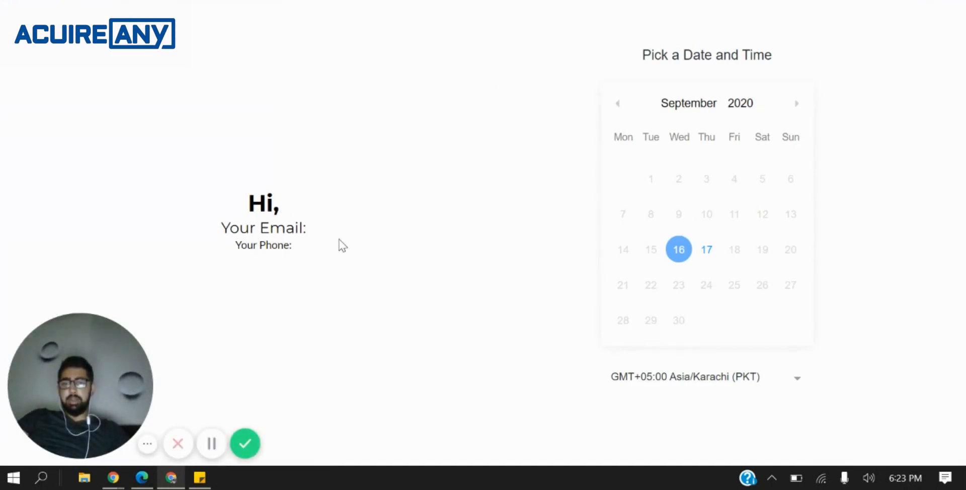
Pick Thursday, Sep 17 at 01:00 PM and confirm the date.
click(706, 250)
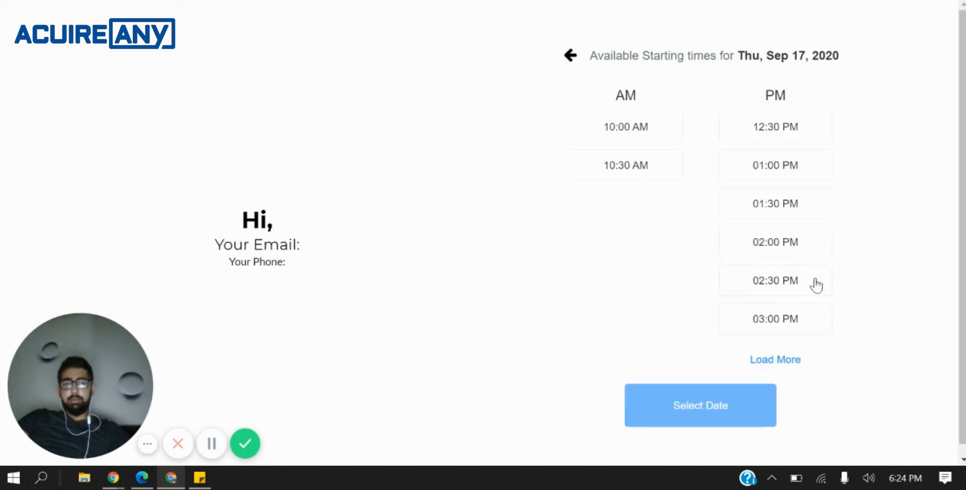
click(780, 174)
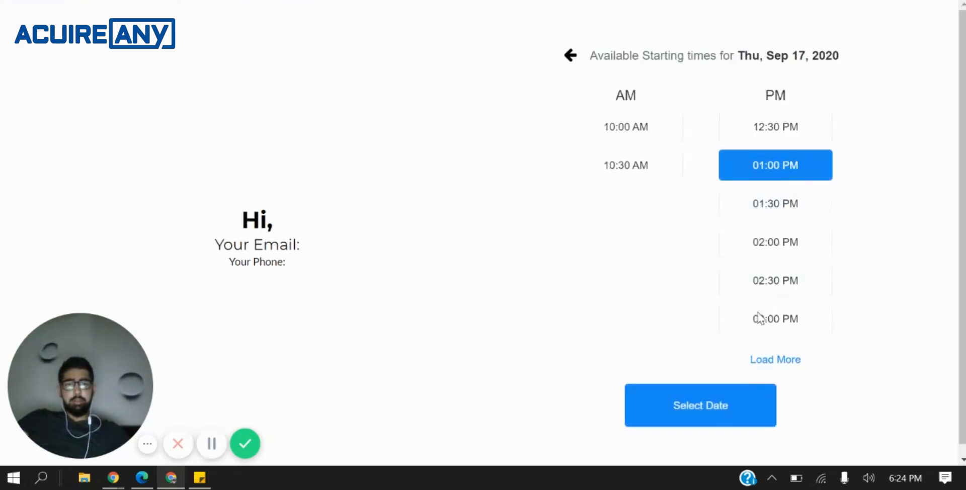
click(715, 404)
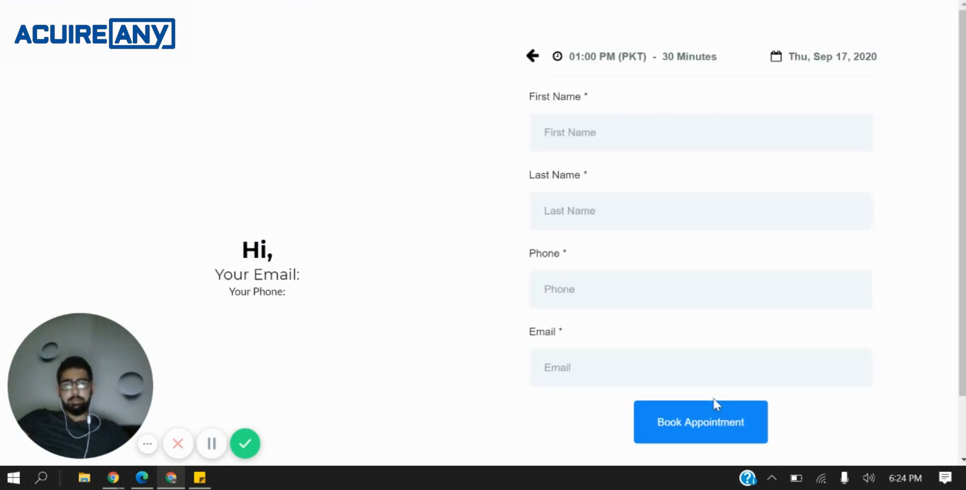
Enter the test contact's first and last name, autofill phone and email, then book the appointment.
click(610, 148)
text(Faiz)
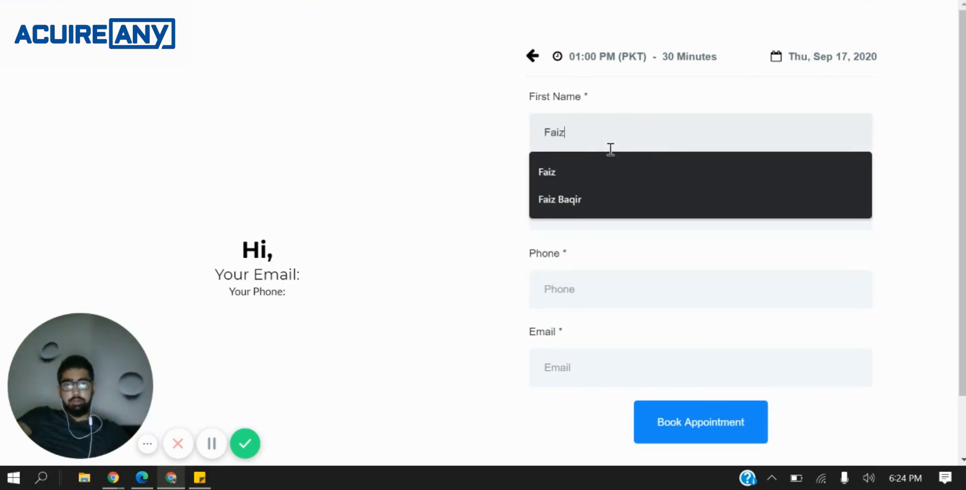
click(732, 101)
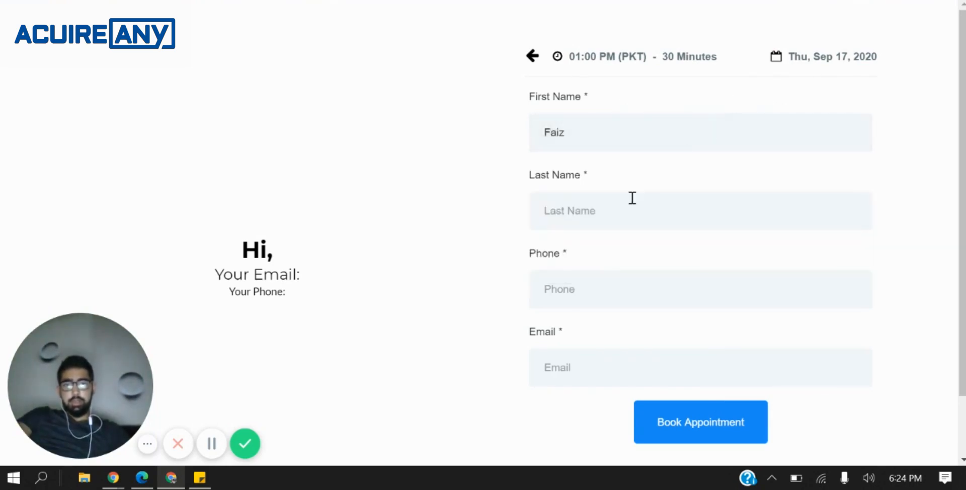
click(619, 213)
text(Baqir)
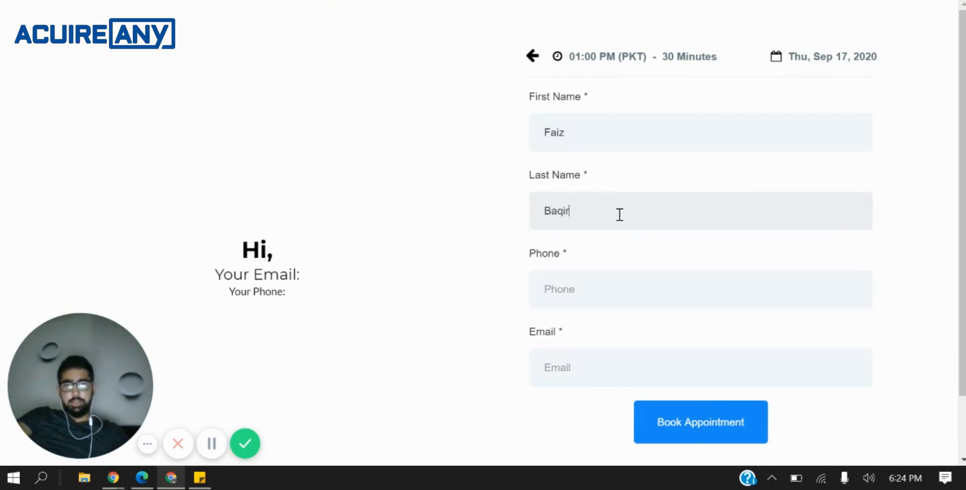
click(574, 282)
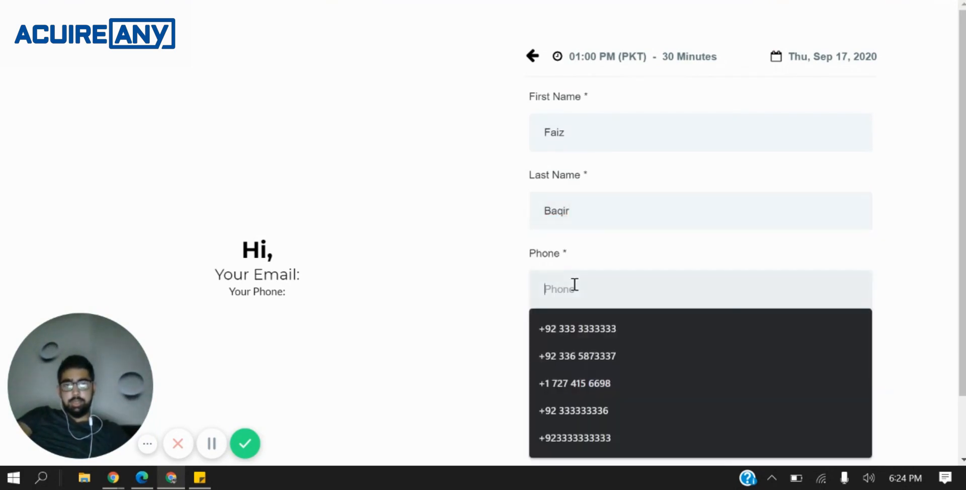
click(616, 332)
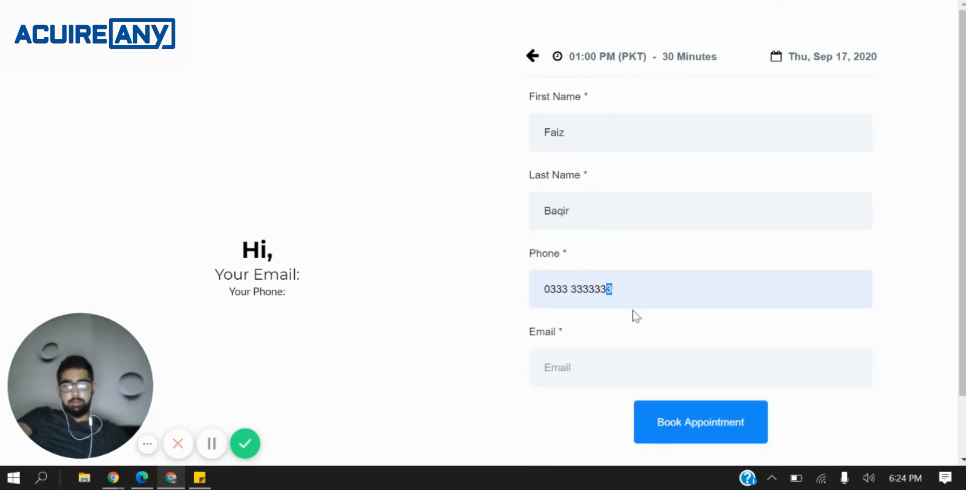
click(592, 383)
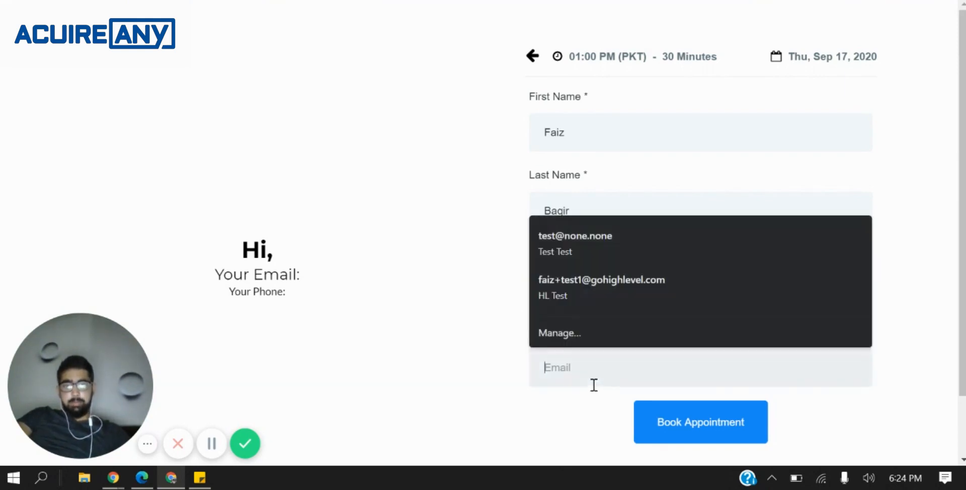
click(594, 301)
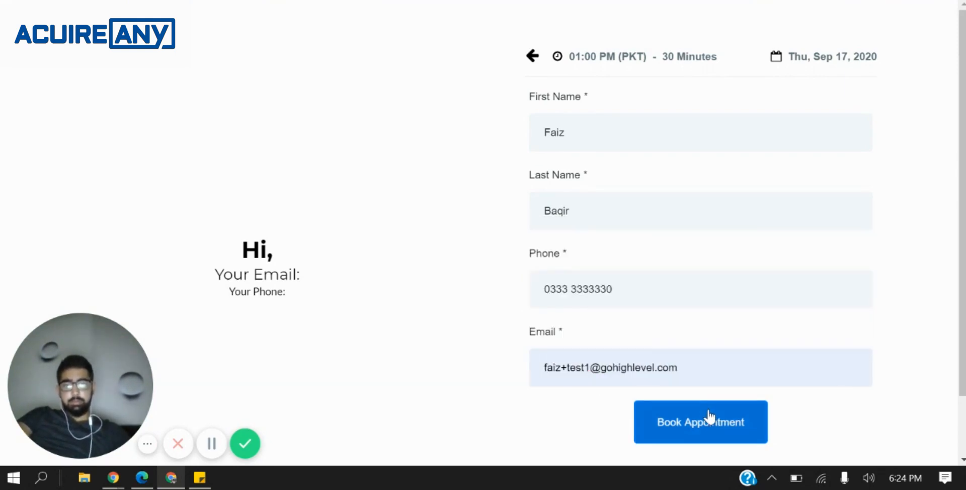
click(709, 416)
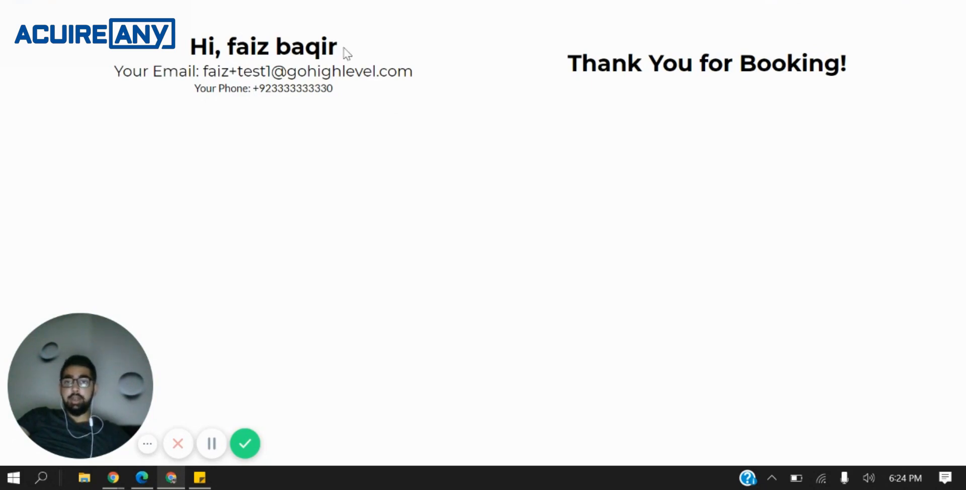
Confirm the Thank You greeting shows the booked contact's name, then go back to the booking page.
drag(343, 44, 226, 46)
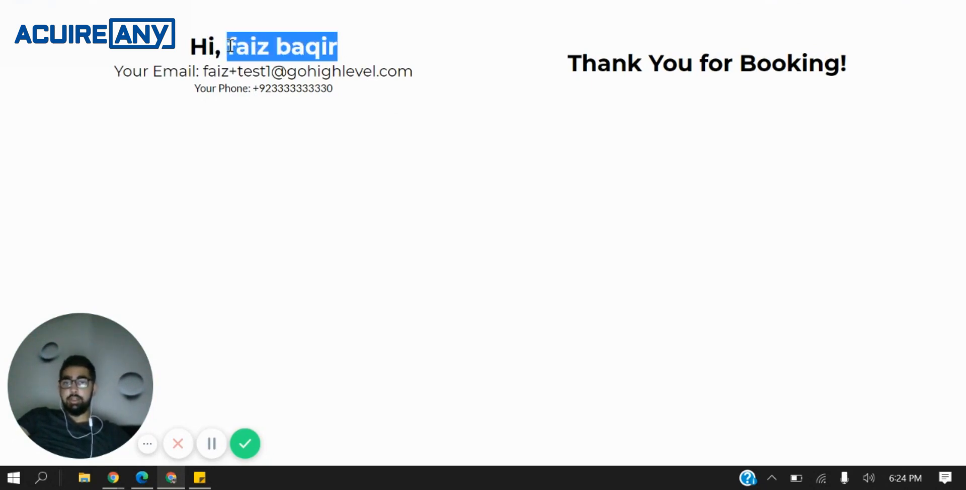
click(415, 81)
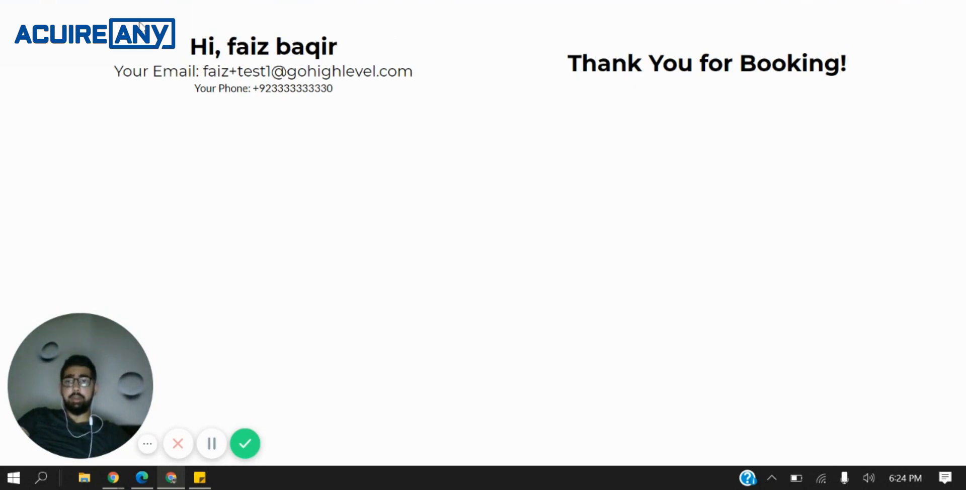
click(15, 1)
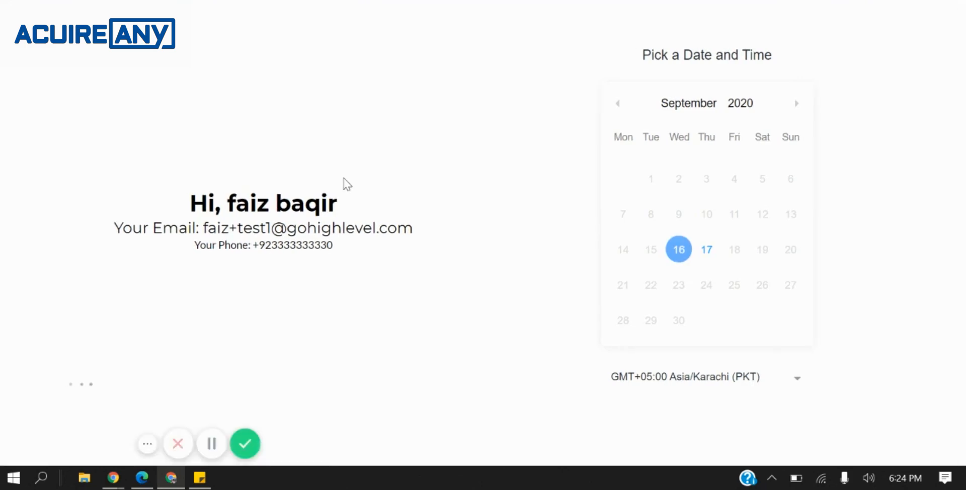
Inspect the contact name in the booking page greeting, then return to the page editor.
drag(229, 202, 344, 210)
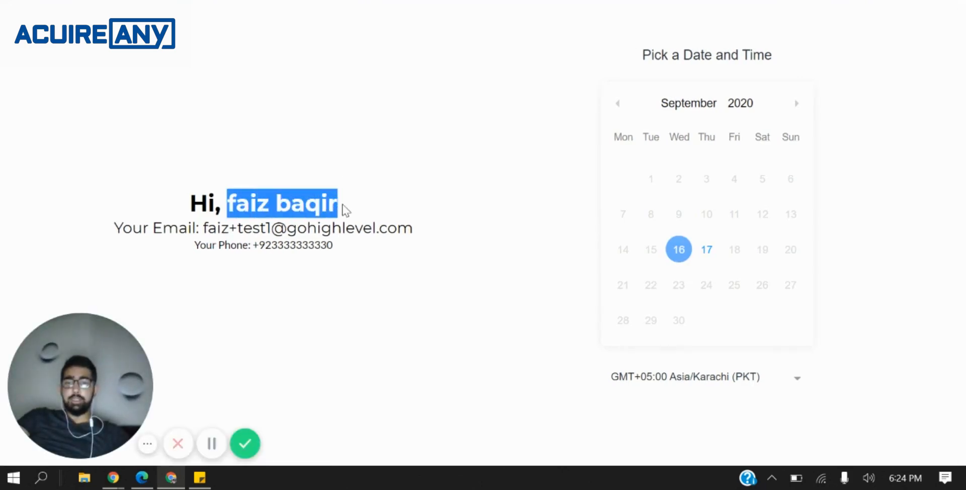
click(342, 210)
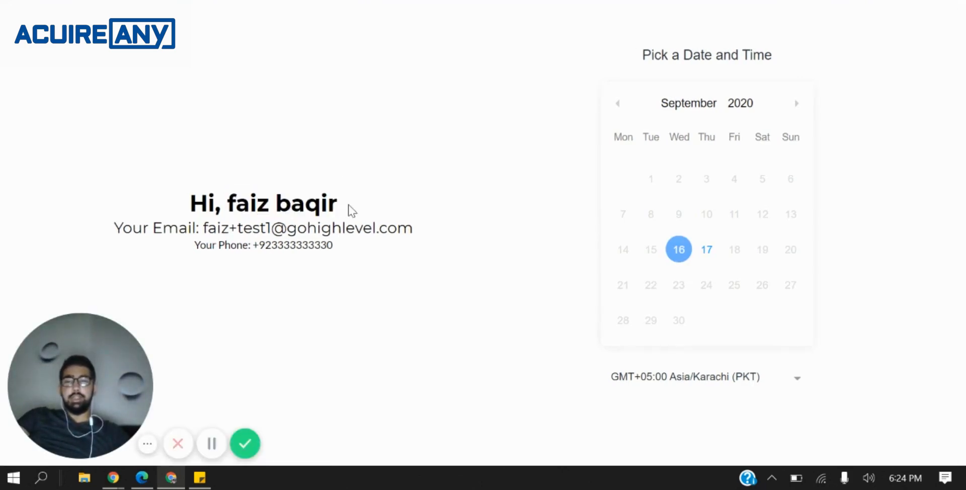
drag(351, 210, 236, 203)
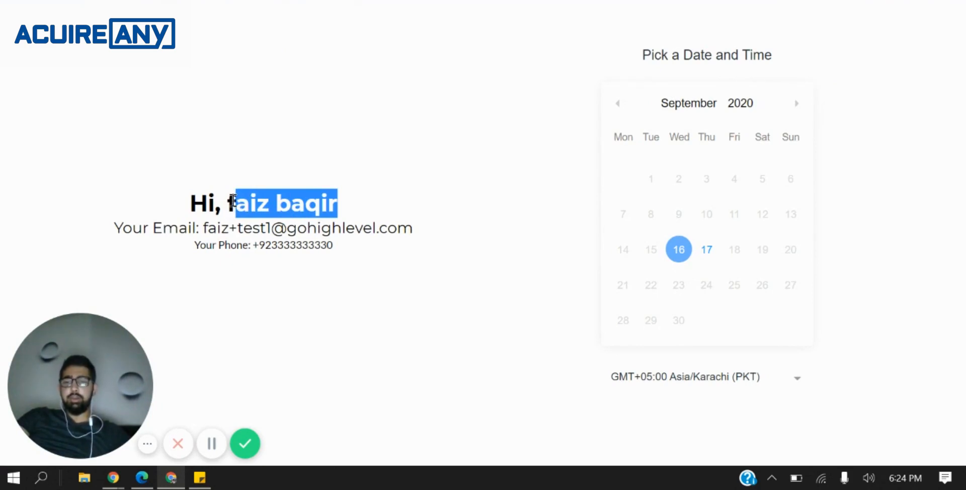
click(417, 227)
key(ctrl+shift+Tab)
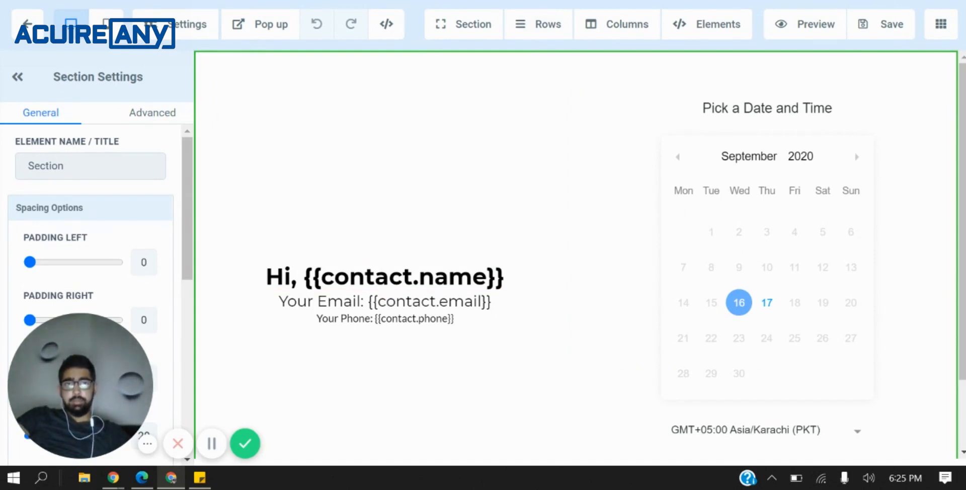
Add name=<first name>&email=xyz&phone=123 to the booking page preview URL.
key(ctrl+Tab)
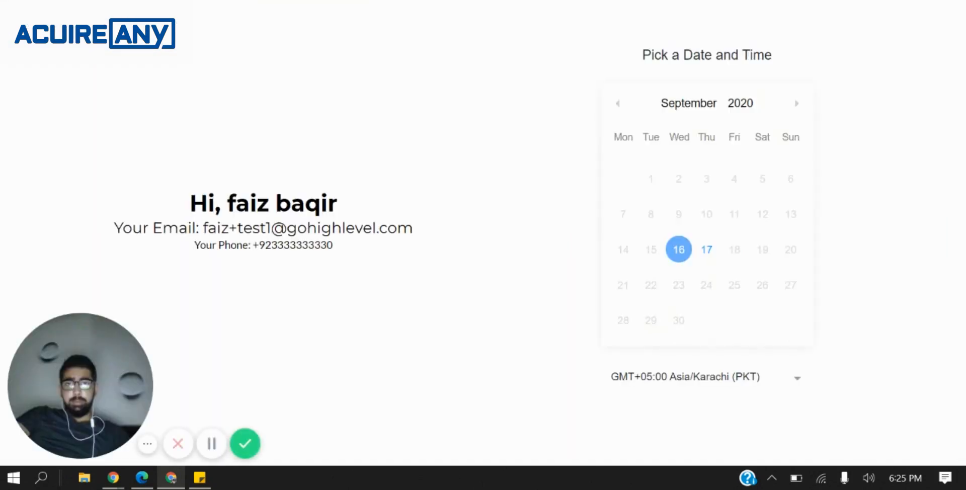
key(ctrl+l)
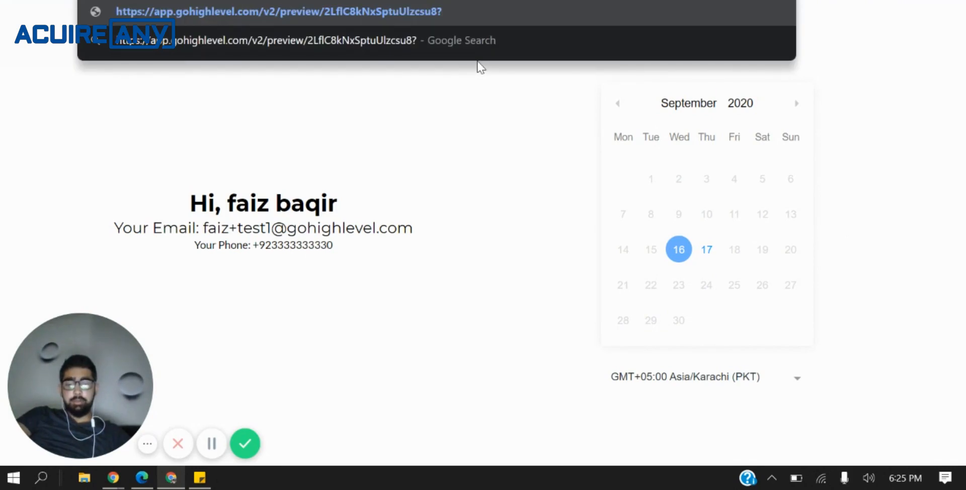
text(name)
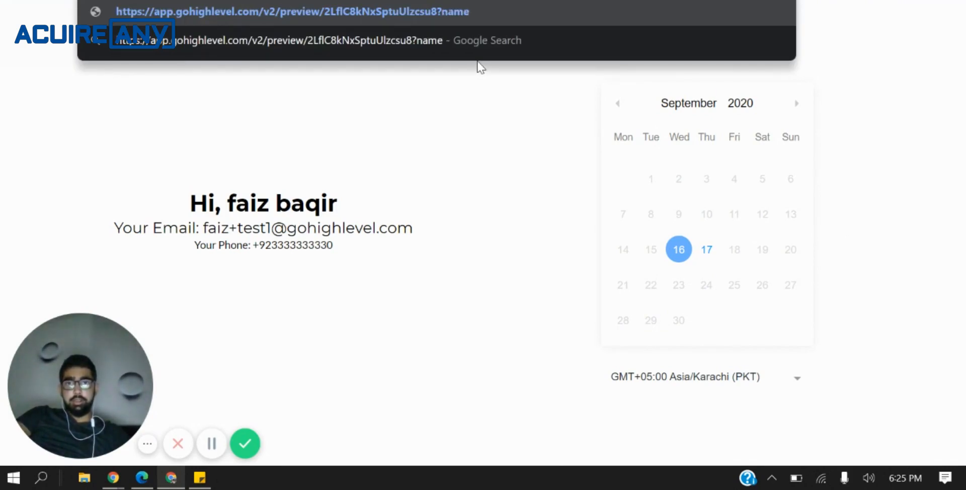
text(=Fa)
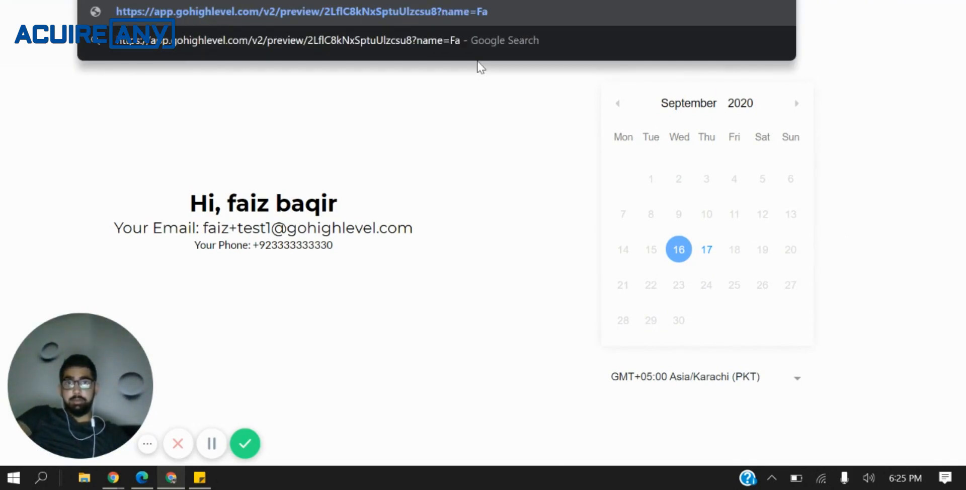
text(iz&e)
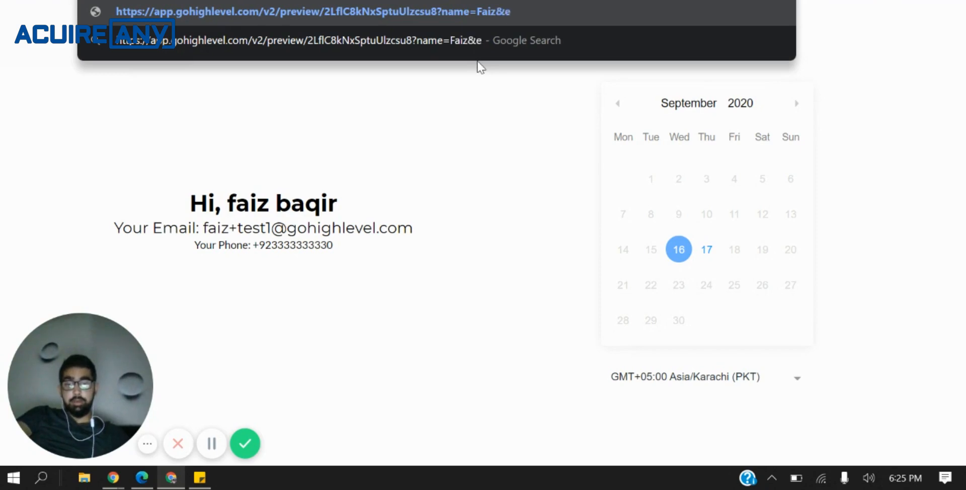
text(mail=xyz)
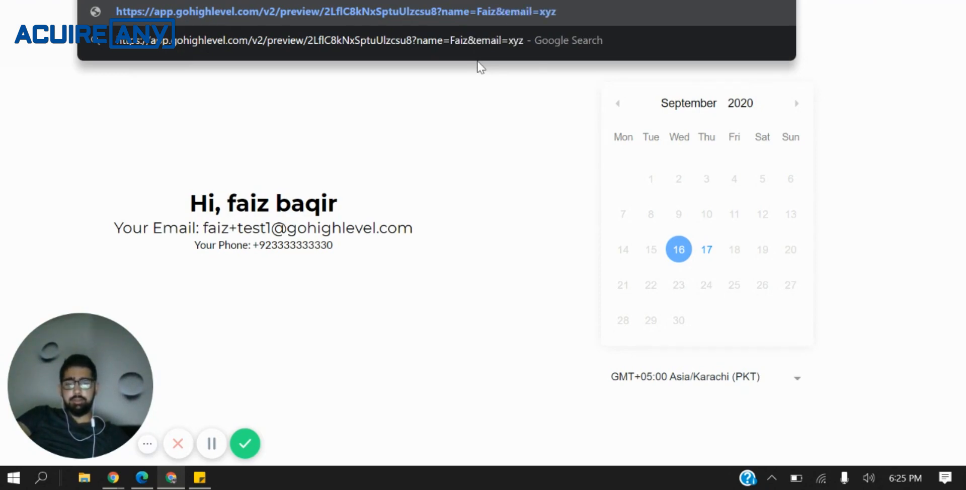
text(&phone)
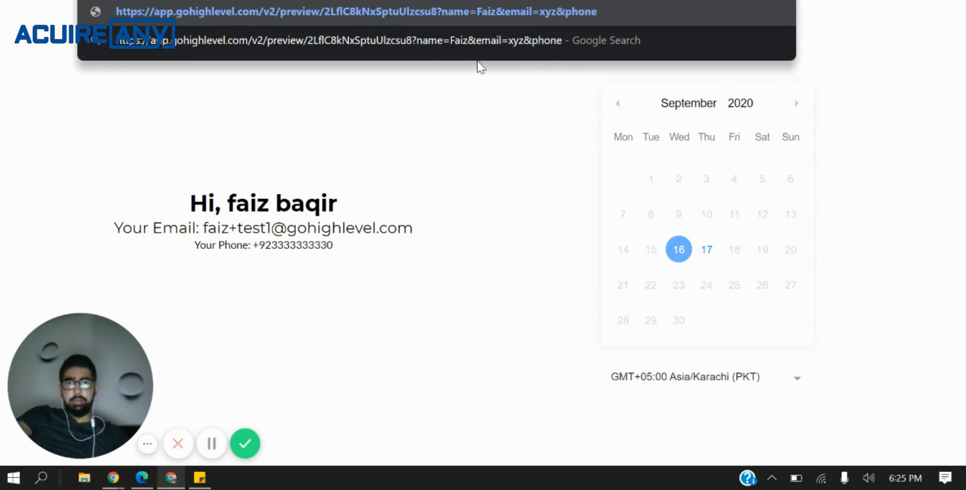
text(=123)
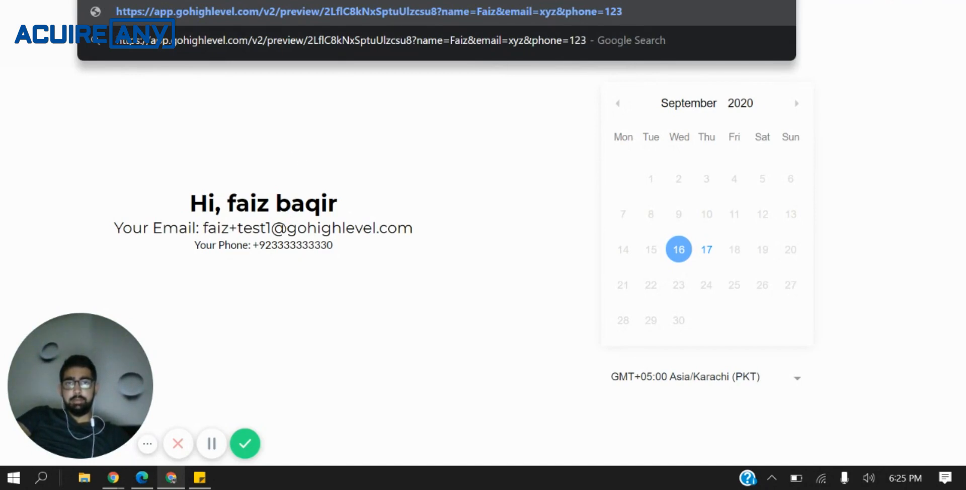
click(543, 1)
Change the greeting's {{contact.name}} placeholder to {{name}}.
click(434, 276)
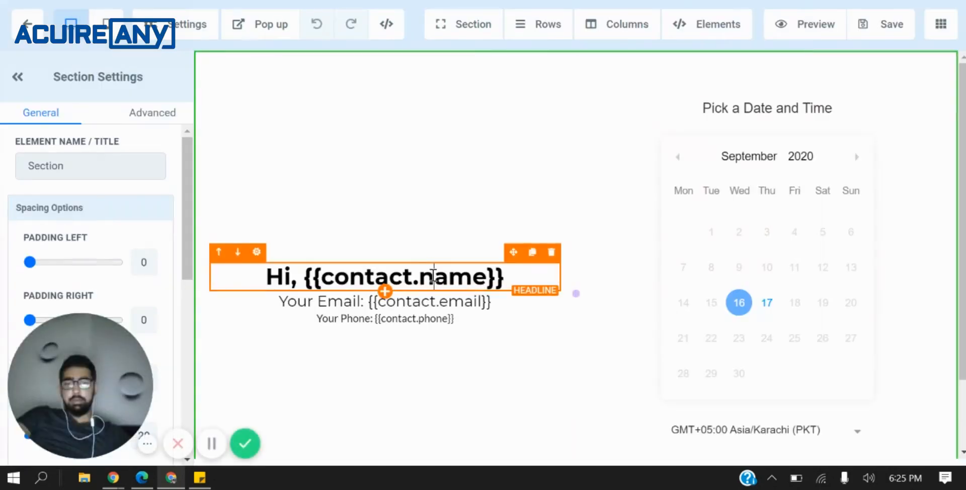
key(shift+Left)
key(shift+Left)
key(shift+Left)
key(shift+Left)
key(shift+Left)
key(shift+Left)
key(shift+Left)
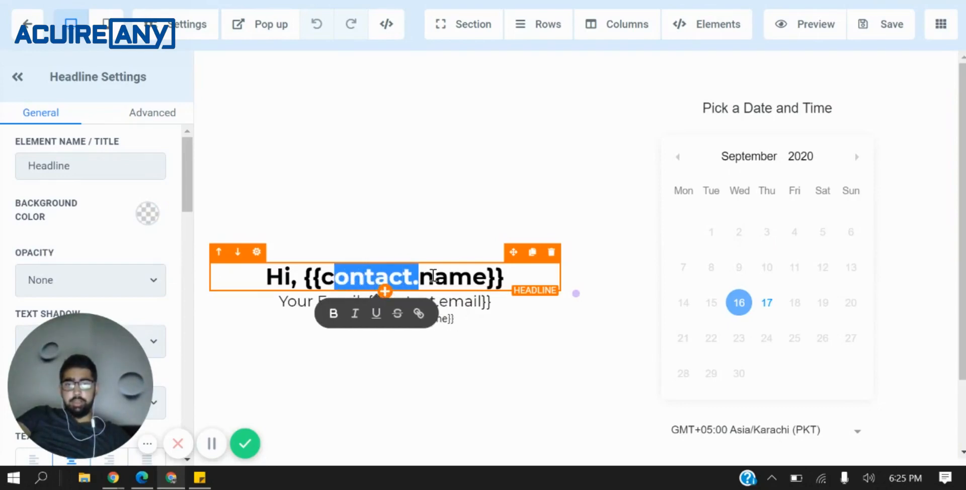
key(shift+Left)
key(BackSpace)
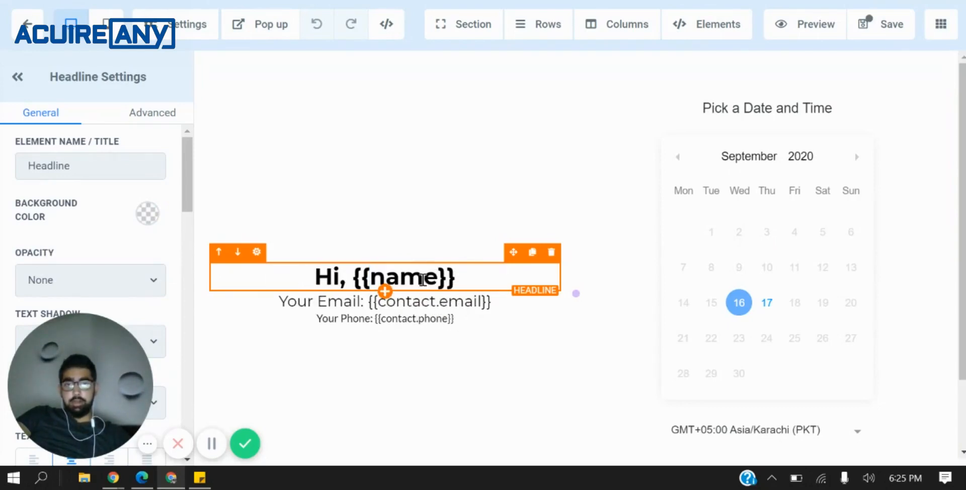
double_click(417, 277)
key(ctrl+Tab)
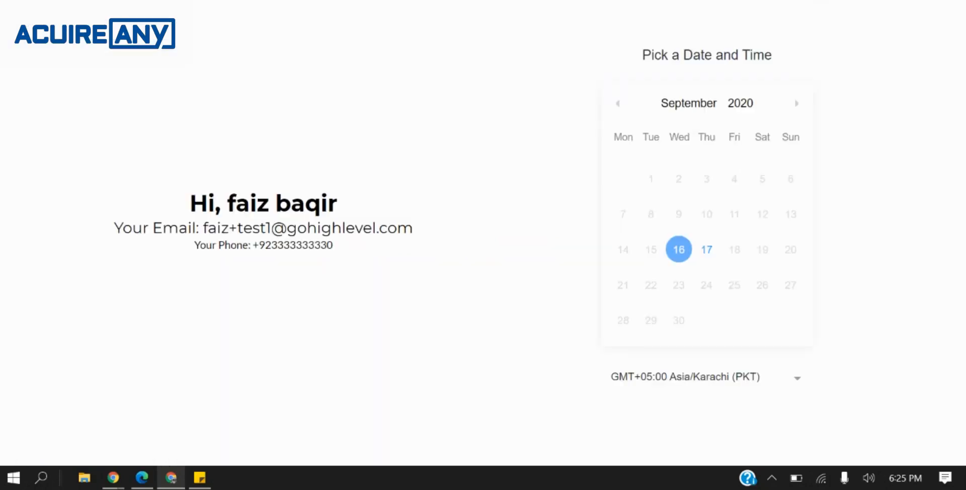
key(ctrl+shift+Tab)
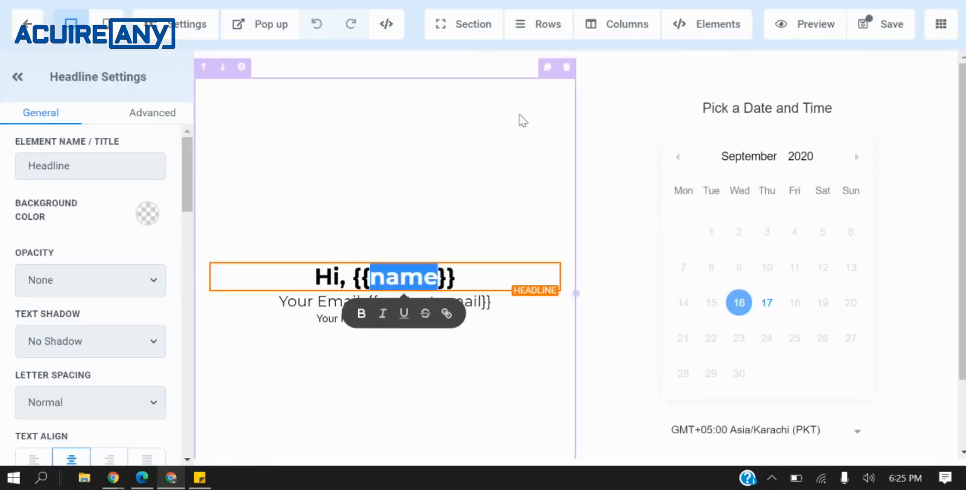
Change the email and phone placeholders to {{email}} and {{phone}}, then save the page.
click(475, 302)
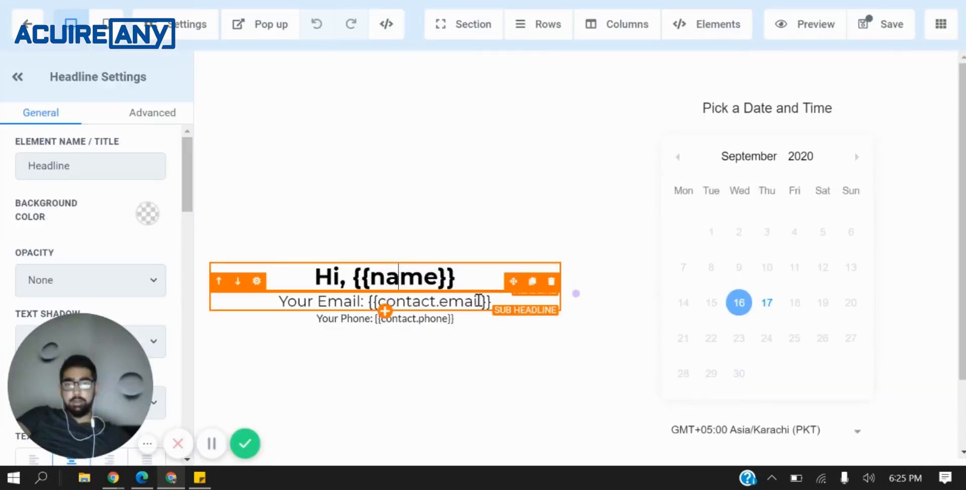
click(438, 301)
key(shift+Left)
key(shift+Left)
key(shift+Left)
key(shift+Left)
key(shift+Left)
key(shift+Left)
key(shift+Left)
key(shift+Left)
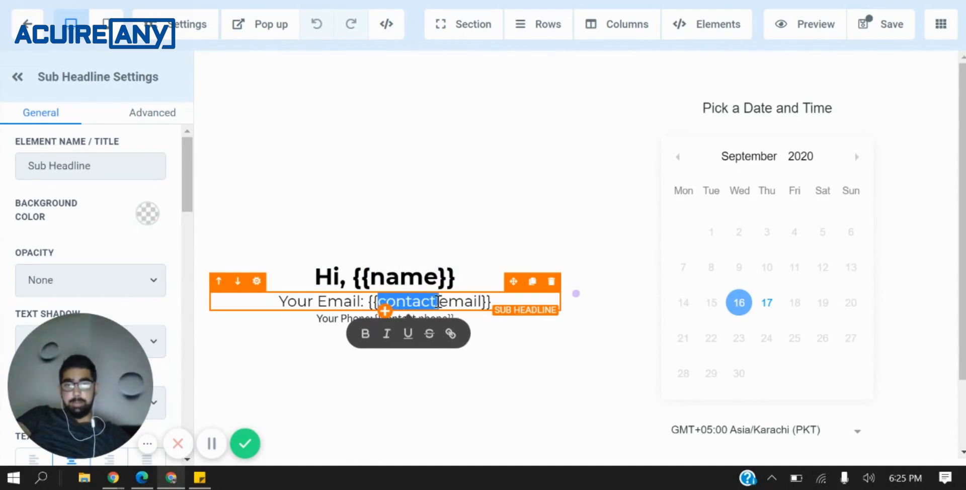
key(BackSpace)
click(433, 317)
key(Left)
key(Left)
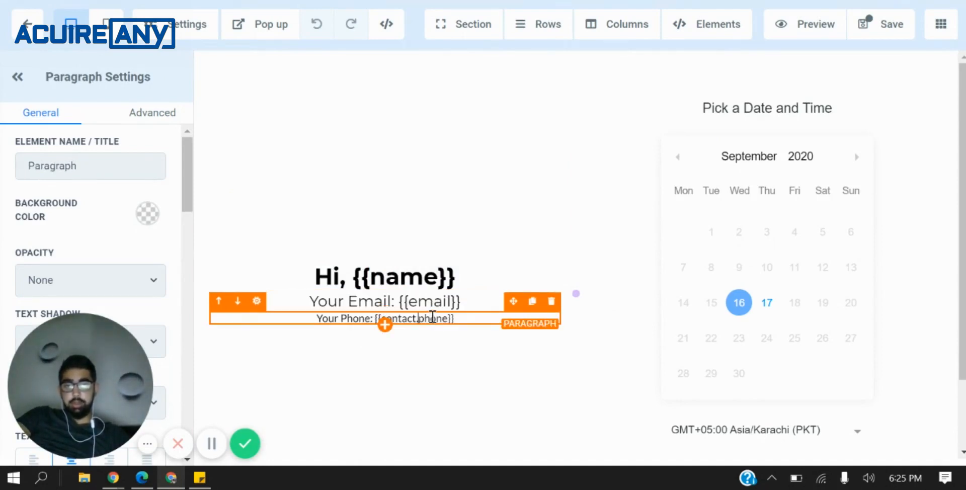
key(shift+Left)
key(shift+Left)
key(shift+Left)
key(shift+Left)
key(shift+Left)
key(shift+Left)
key(shift+Left)
key(shift+Left)
key(BackSpace)
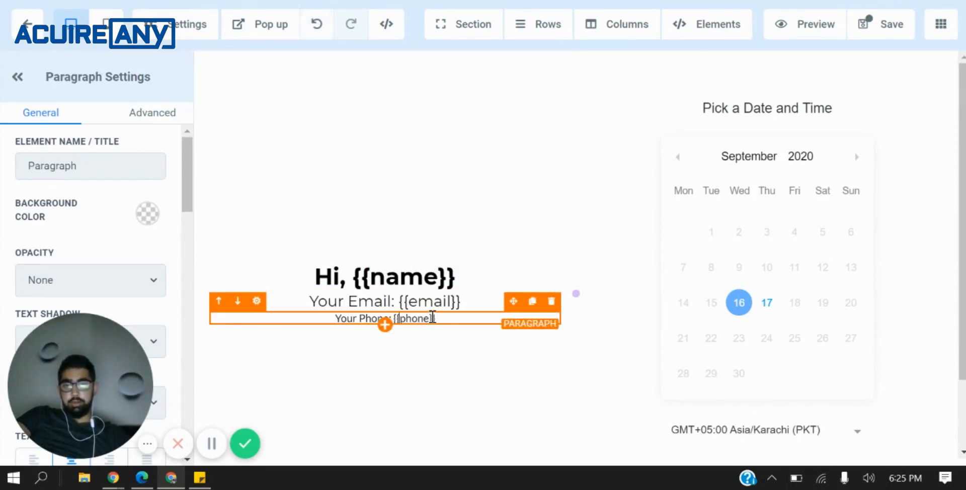
click(565, 367)
click(881, 24)
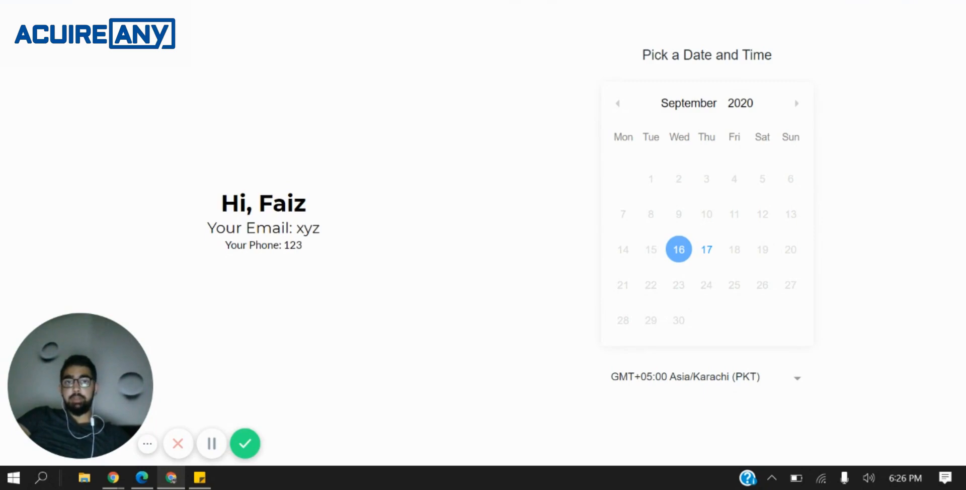
Return to the page editor after the preview shows the passed name, xyz and 123.
click(41, 1)
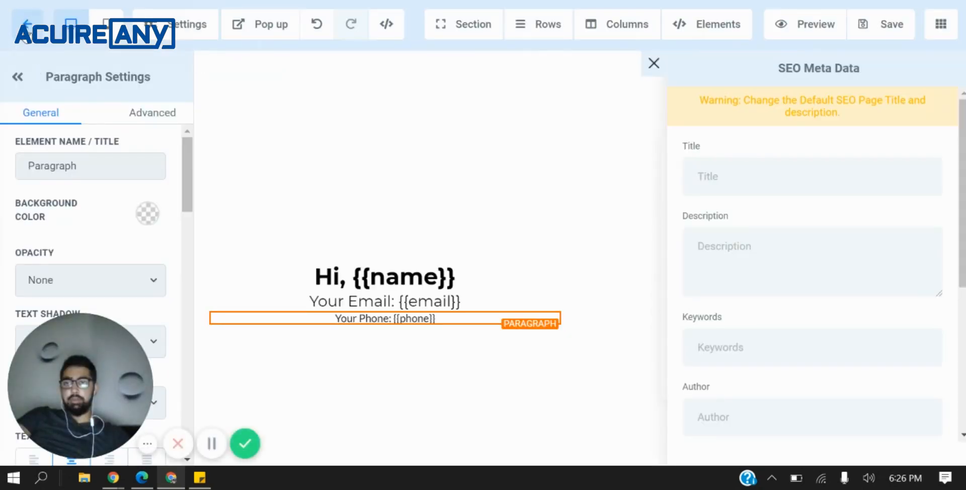
Exit the page builder back to the funnel's Steps overview.
click(26, 32)
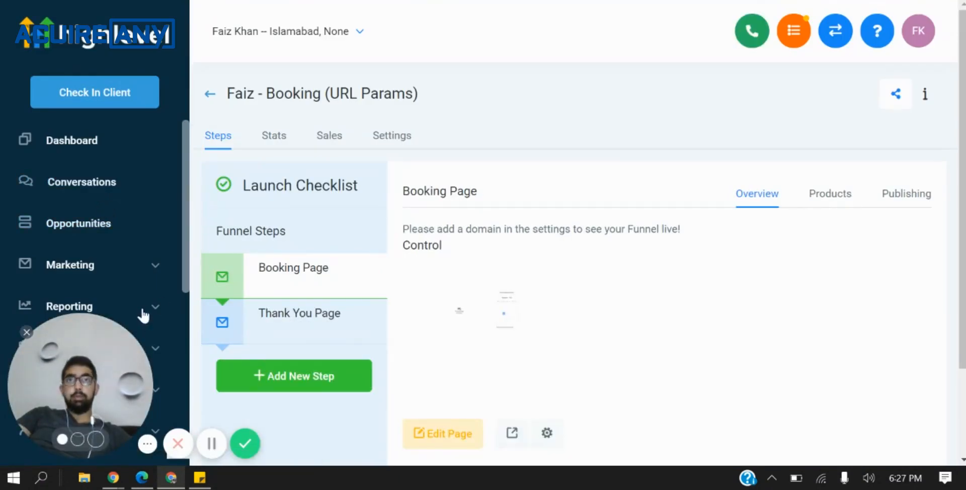
Open Test Campaign 1 from Marketing > Campaigns and add an Email event.
scroll(126, 238, down, 3)
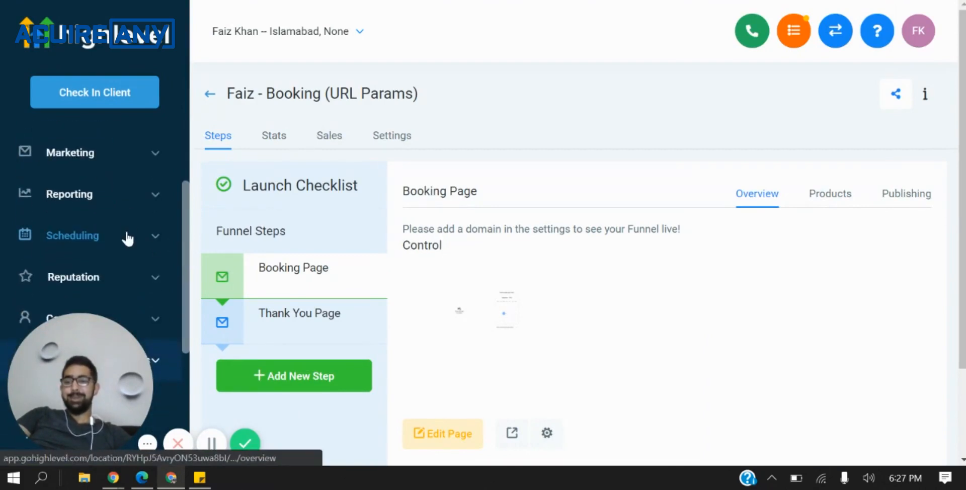
scroll(138, 206, up, 1)
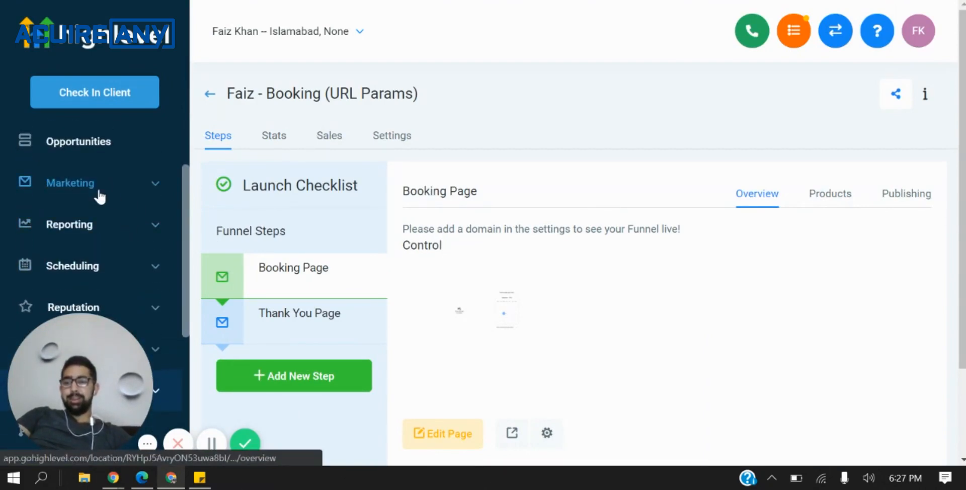
click(100, 196)
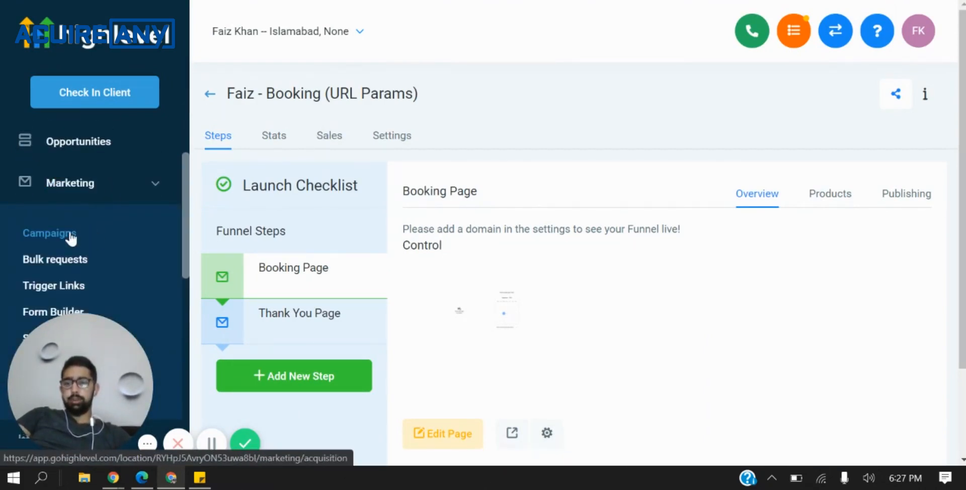
click(70, 238)
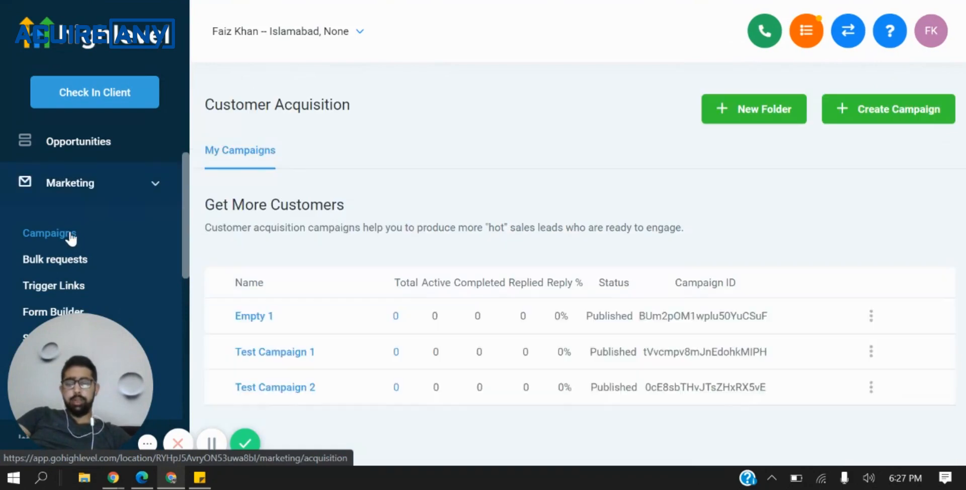
click(299, 355)
scroll(395, 266, down, 4)
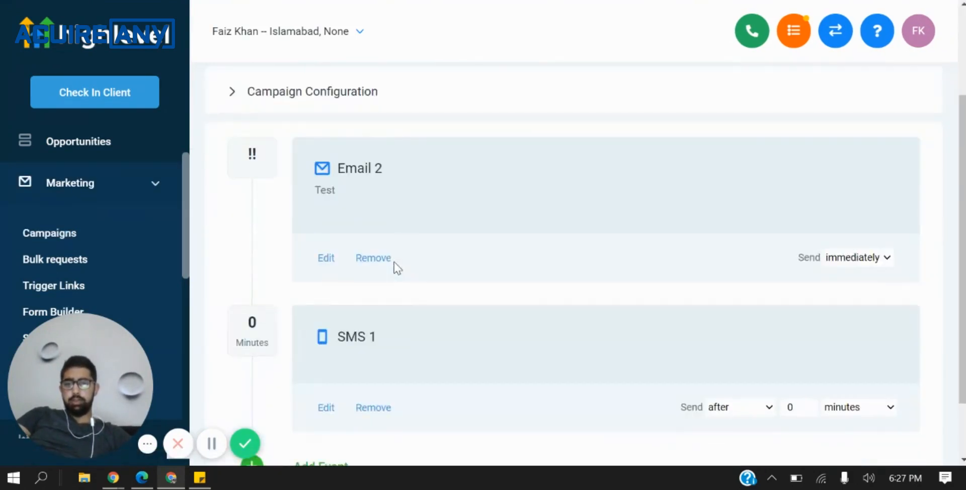
click(315, 406)
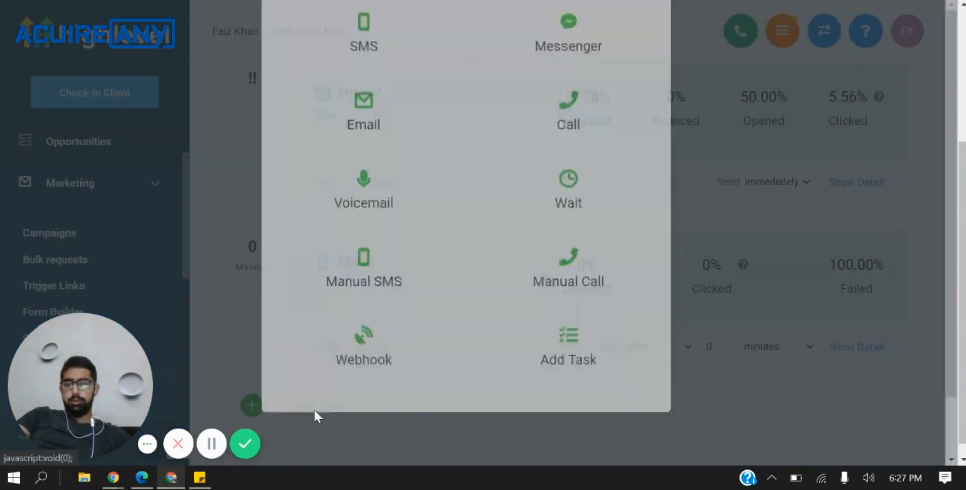
click(366, 222)
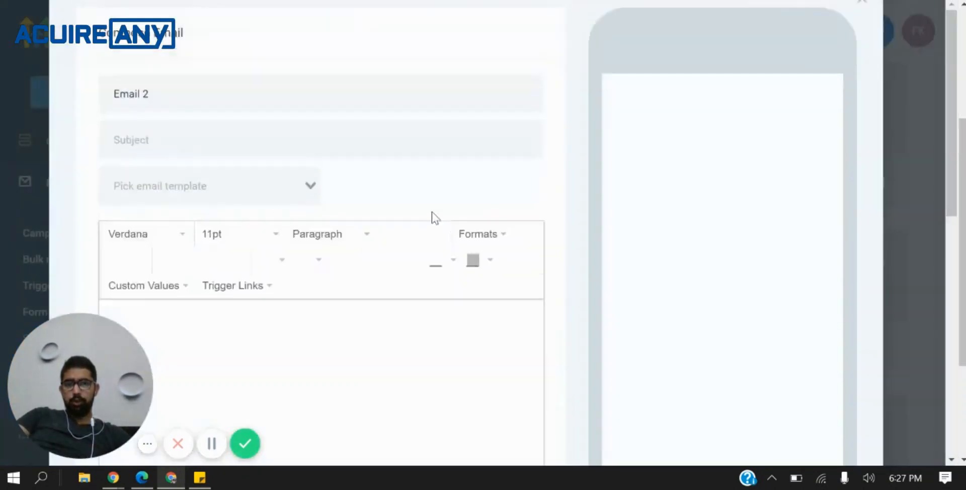
Enter the subject 'Book Your Offer Now!'.
scroll(461, 222, down, 2)
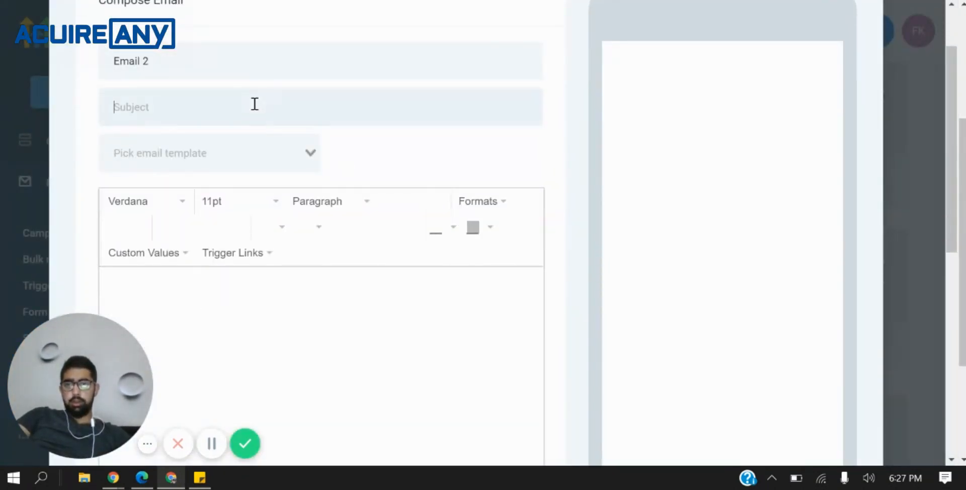
text(Book Your Offer Now!)
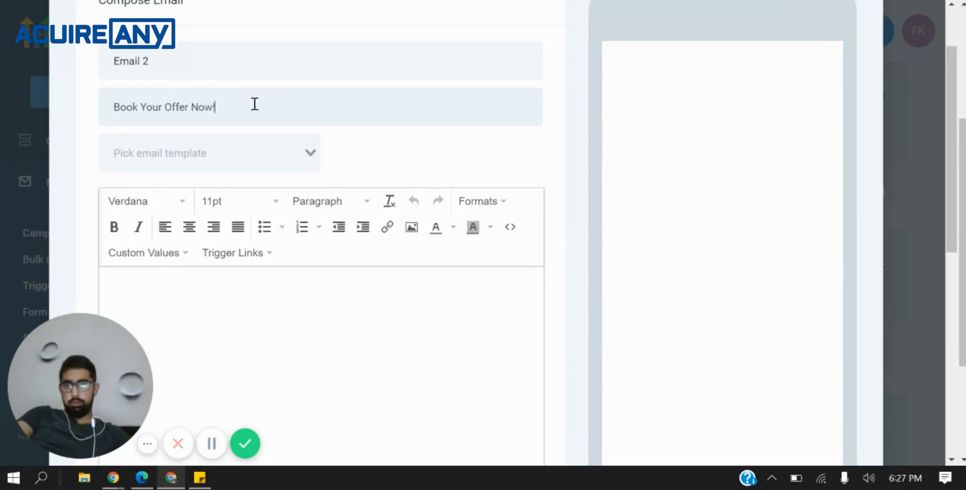
scroll(304, 169, down, 2)
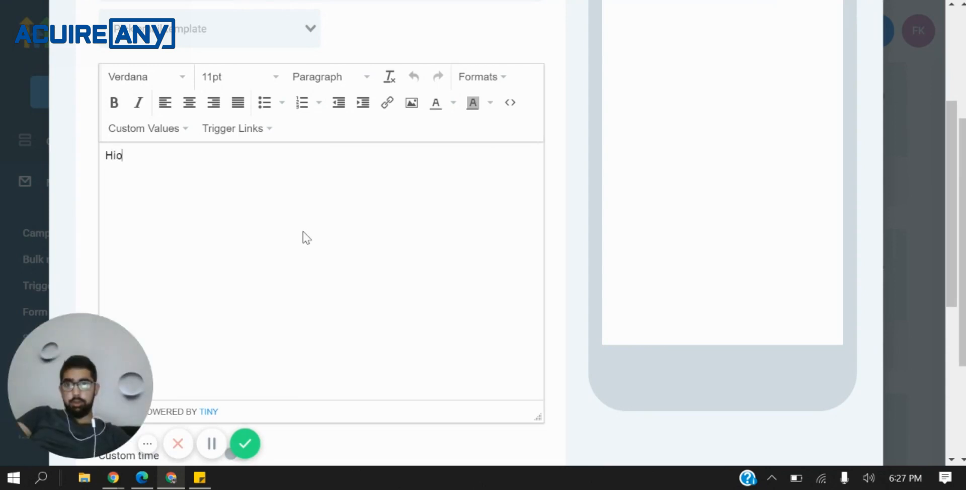
Write 'Hi {{contact.first_name}}!', add 'Last chance to book your offer:' and paste the parameterised link.
click(168, 131)
mouse_move(204, 160)
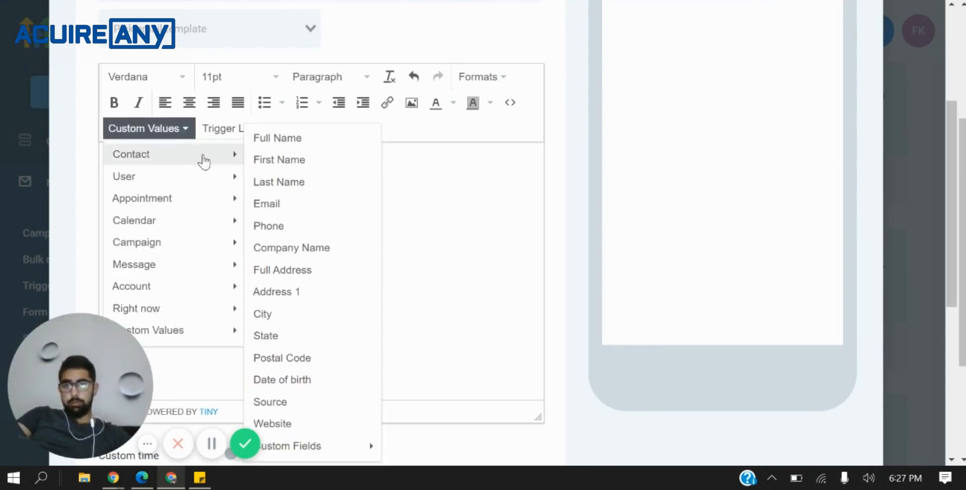
click(302, 161)
text(!)
key(Return)
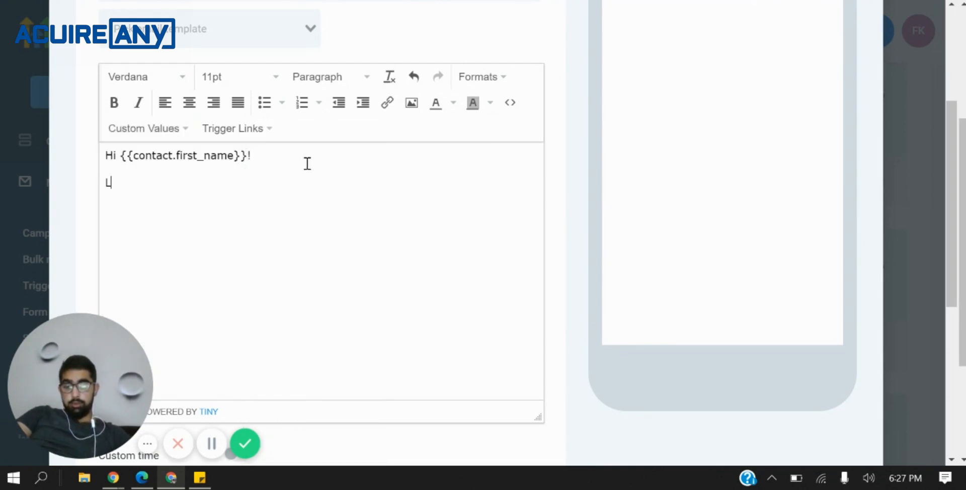
text(Last chance to c)
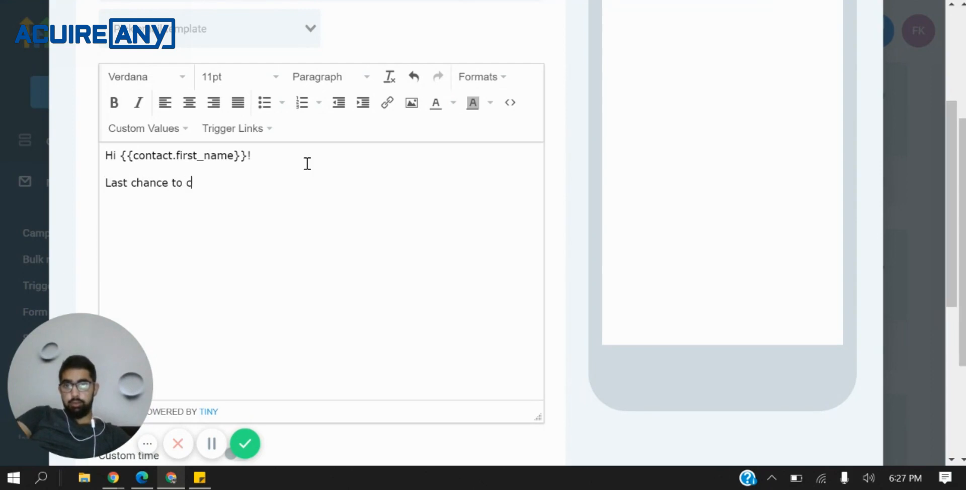
key(BackSpace)
text(book your offer:)
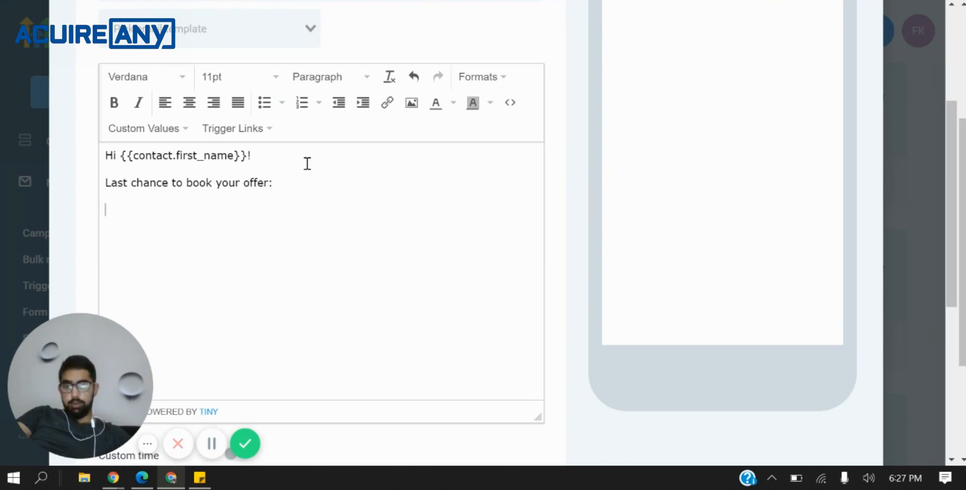
text(https://app.gohighlevel.com/v2/preview/2LflC8kNxSptuUlzcsu8?name=Faiz&email=xyz&phone=123)
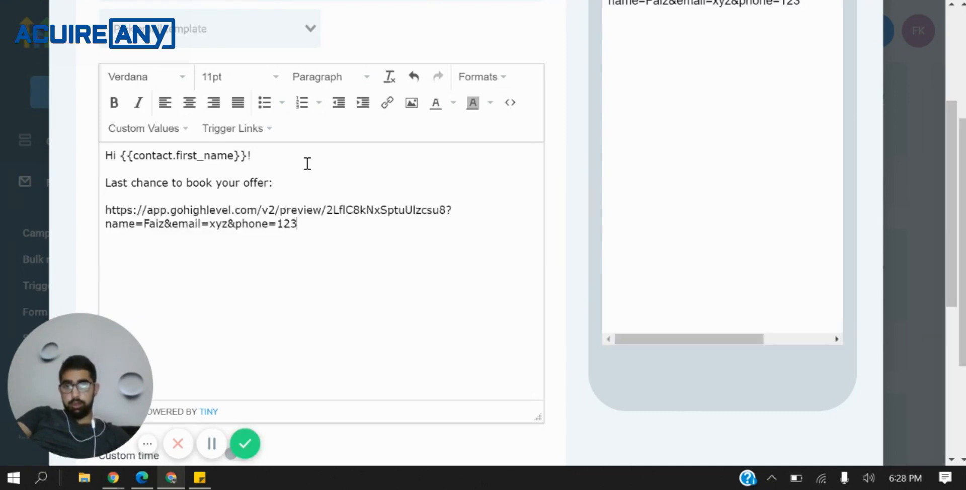
Replace the sample name value in the booking link with the {{contact.first_name}} merge tag.
key(shift+Left)
key(shift+Left)
key(shift+Left)
key(shift+Right)
key(shift+Right)
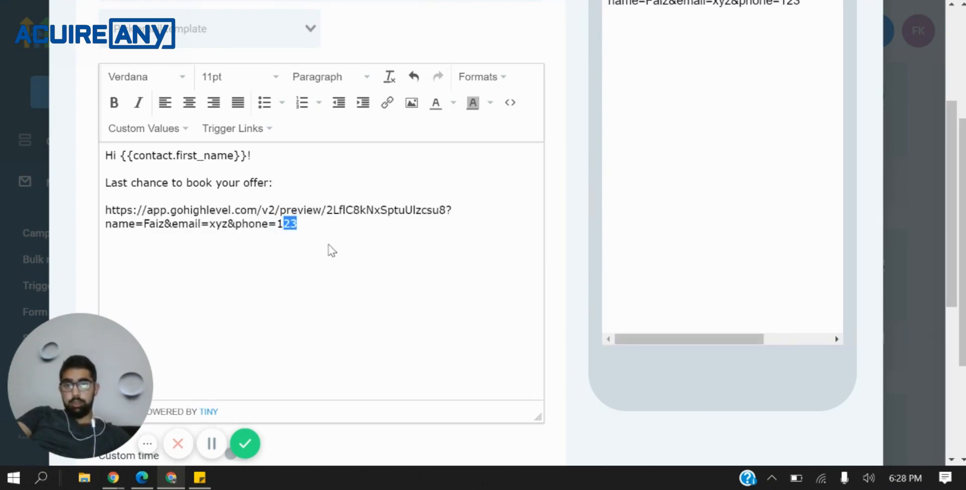
key(Left)
key(Left)
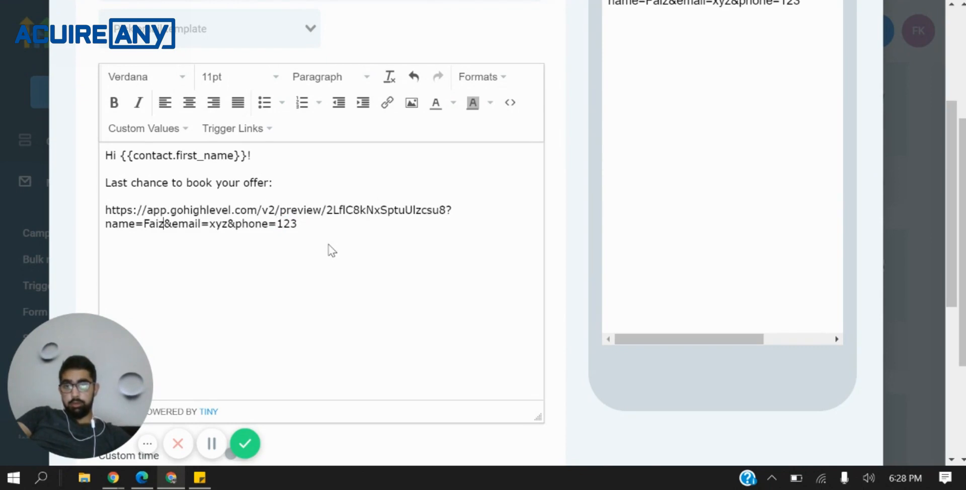
key(shift+Left)
key(shift+Left)
key(shift+Left)
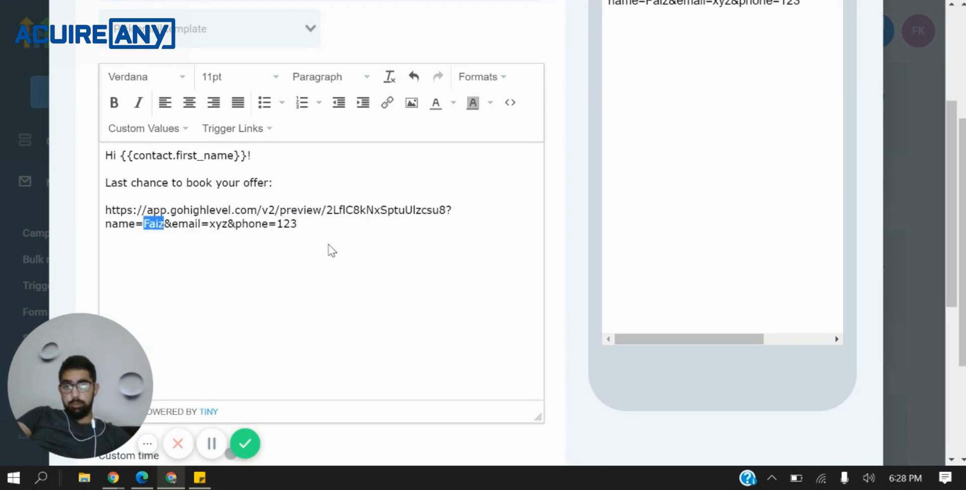
click(250, 158)
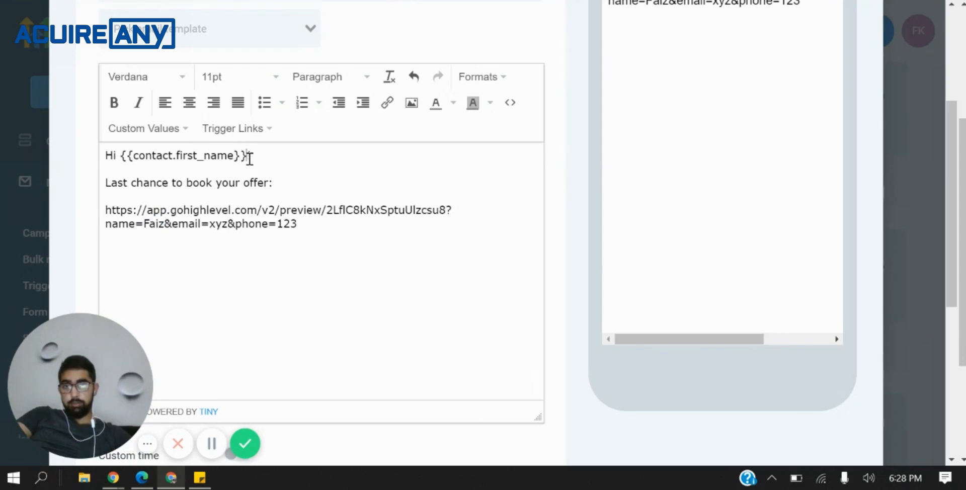
key(shift+Left)
key(shift+Left)
key(shift+Left)
key(shift+Left)
key(shift+Left)
key(shift+Left)
key(shift+Left)
key(shift+Left)
key(shift+Left)
key(shift+Left)
key(shift+Left)
key(shift+Left)
key(shift+Left)
key(shift+Left)
key(shift+Left)
key(shift+Left)
key(shift+Left)
key(shift+Left)
key(shift+Left)
key(shift+Left)
key(ctrl+c)
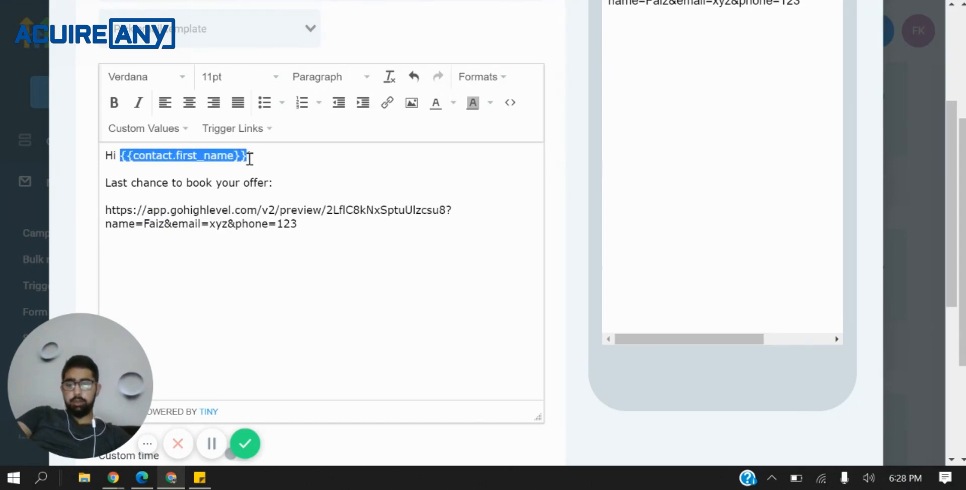
click(155, 223)
drag(143, 224, 157, 223)
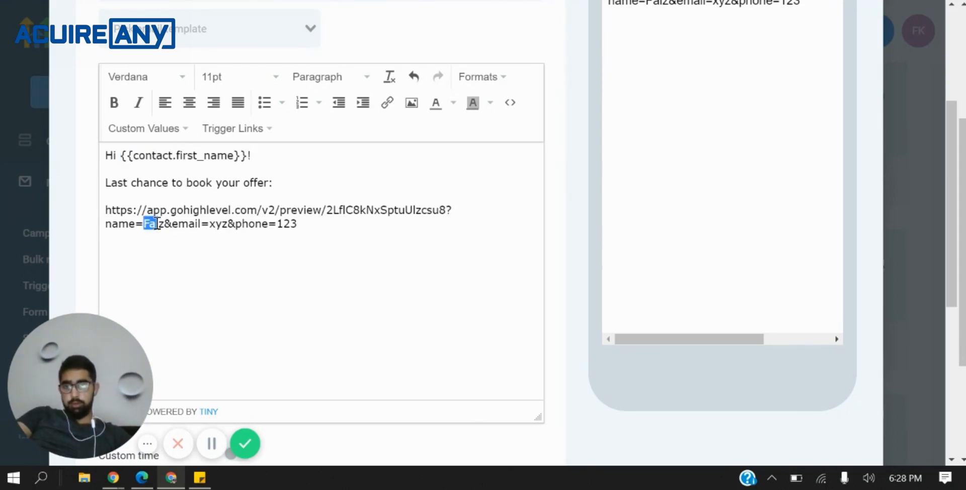
key(ctrl+v)
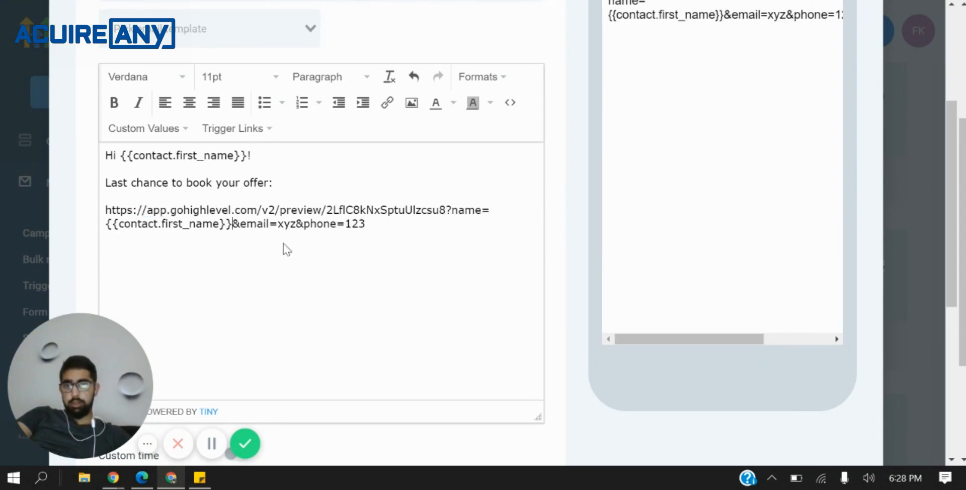
Build a {{contact.email}} merge tag by pasting and editing a copy of the first-name tag.
click(189, 196)
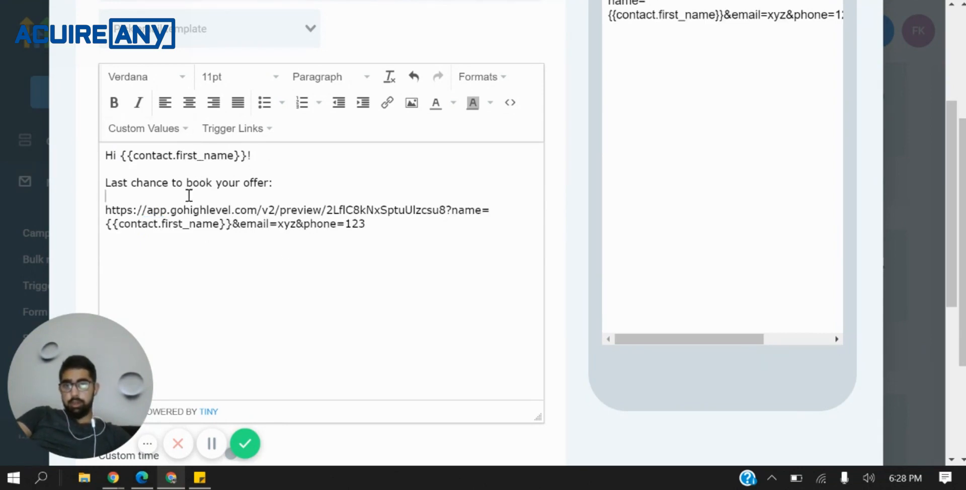
key(Right)
key(shift+Right)
key(shift+Right)
key(shift+Right)
key(shift+Right)
key(shift+Right)
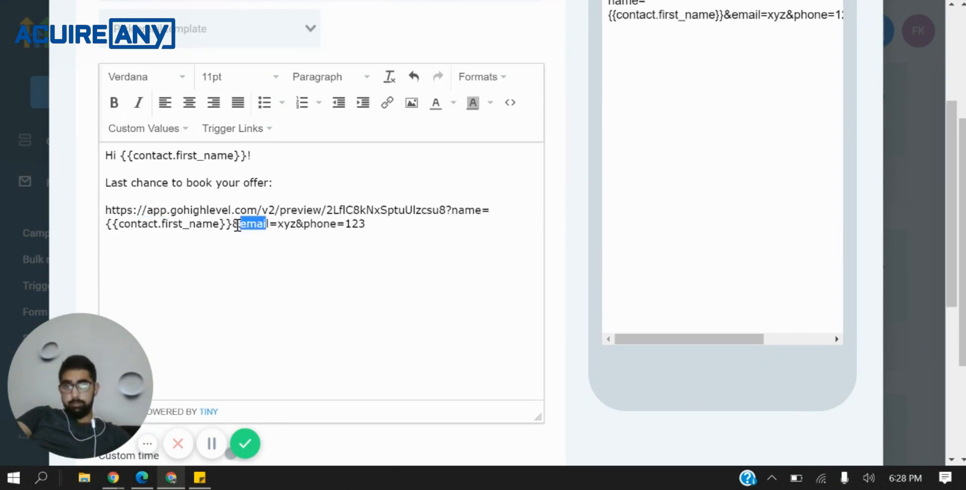
key(ctrl+v)
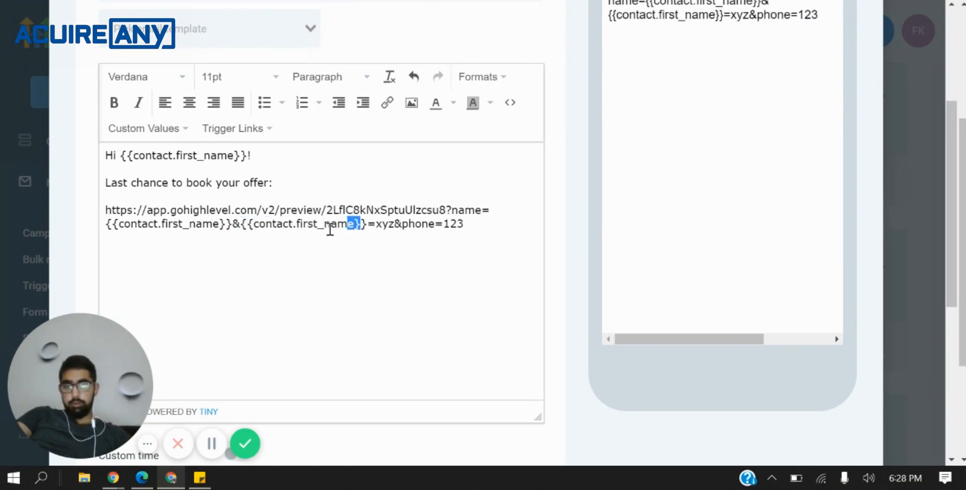
key(Right)
key(shift+Left)
key(shift+Left)
key(shift+Left)
key(shift+Left)
key(shift+Left)
key(shift+Left)
key(shift+Left)
key(shift+Left)
key(shift+Left)
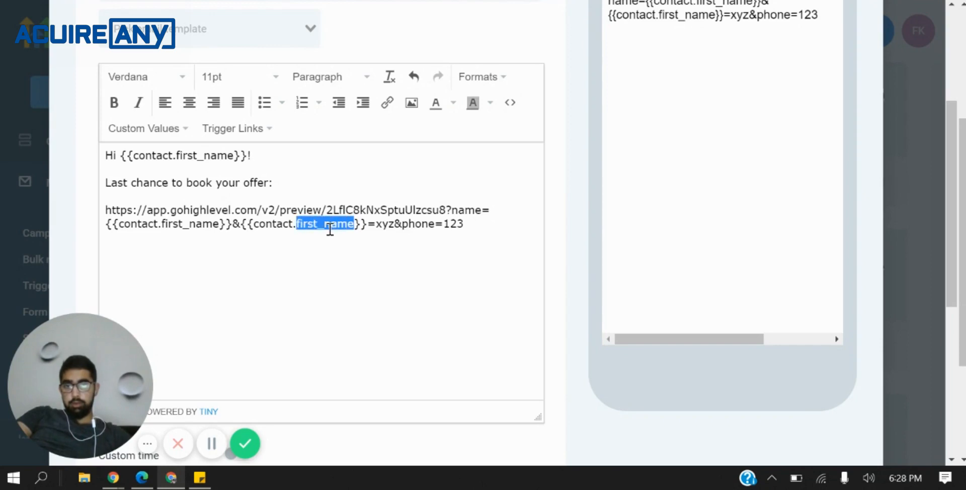
text(.email)
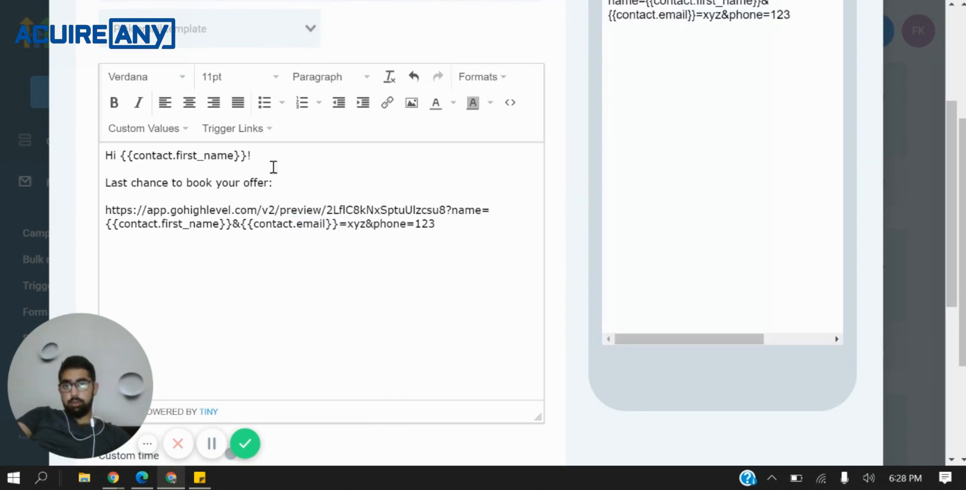
Insert the {{contact.phone}} merge tag in place of the sample phone value 123.
click(157, 128)
mouse_move(212, 154)
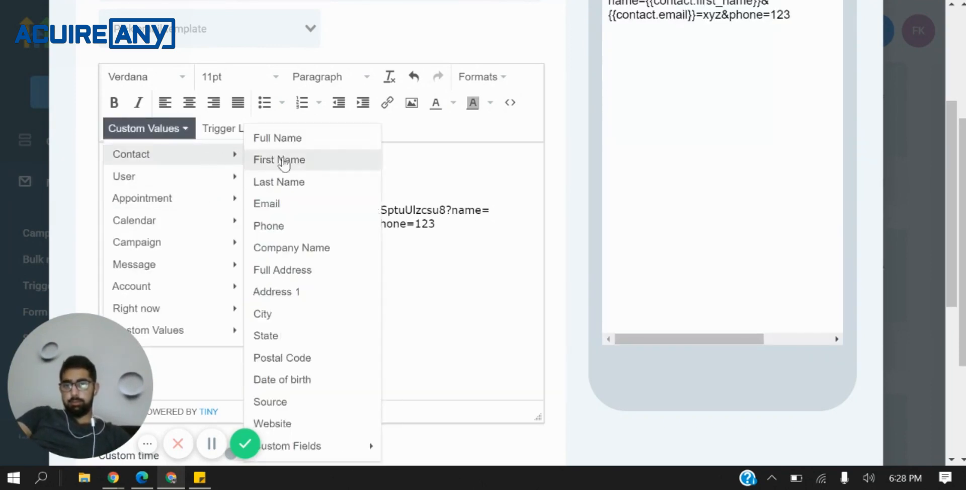
click(299, 225)
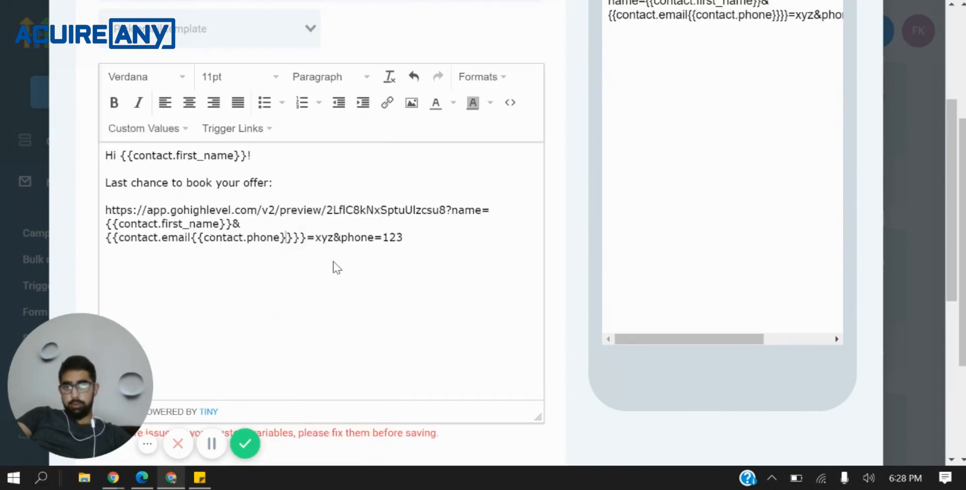
key(shift+Left)
key(shift+Left)
key(shift+Left)
key(shift+Left)
key(shift+Left)
key(shift+Left)
key(shift+Left)
key(shift+Left)
key(shift+Left)
key(shift+Left)
key(shift+Left)
key(shift+Left)
key(shift+Left)
key(shift+Left)
key(shift+Left)
key(shift+Left)
key(shift+Left)
key(ctrl+c)
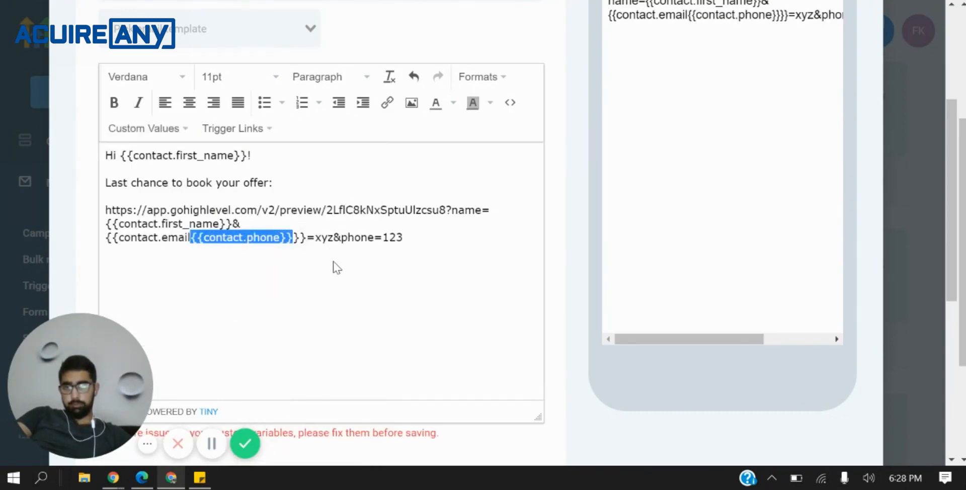
key(BackSpace)
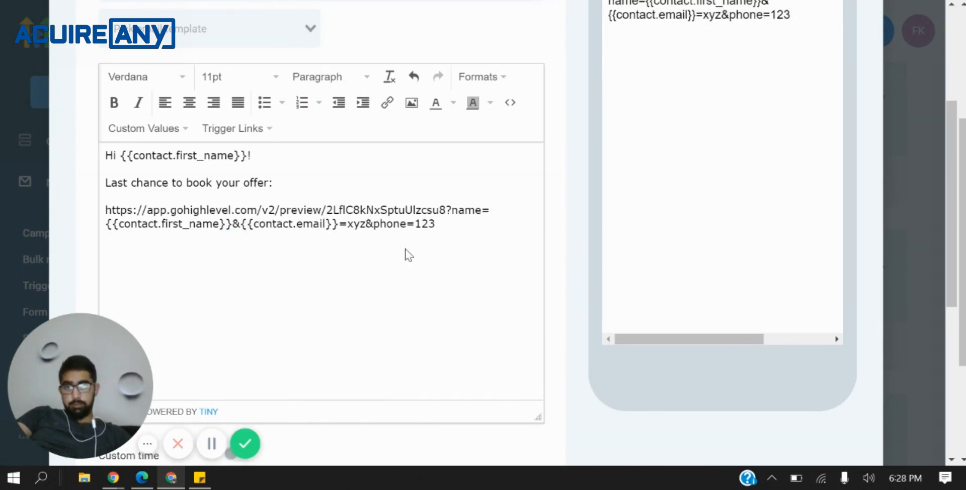
key(End)
key(shift+Left)
key(shift+Left)
key(shift+Left)
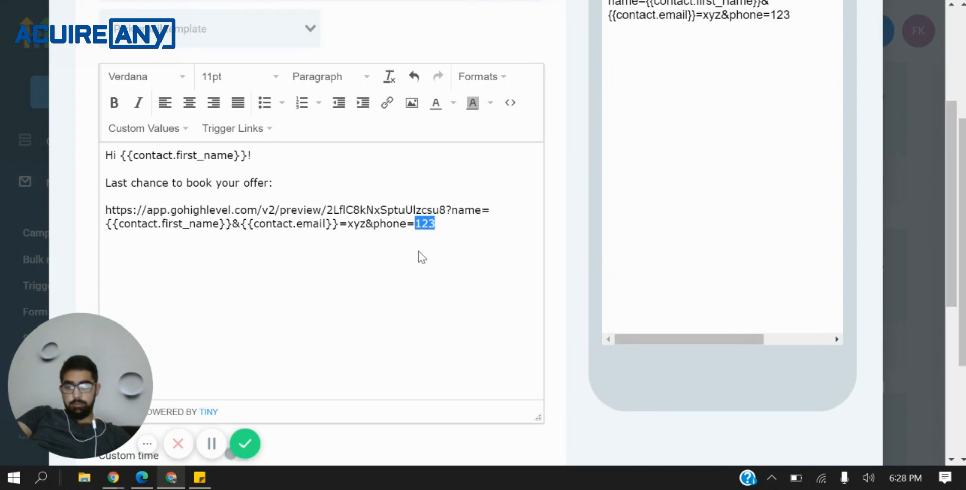
key(ctrl+v)
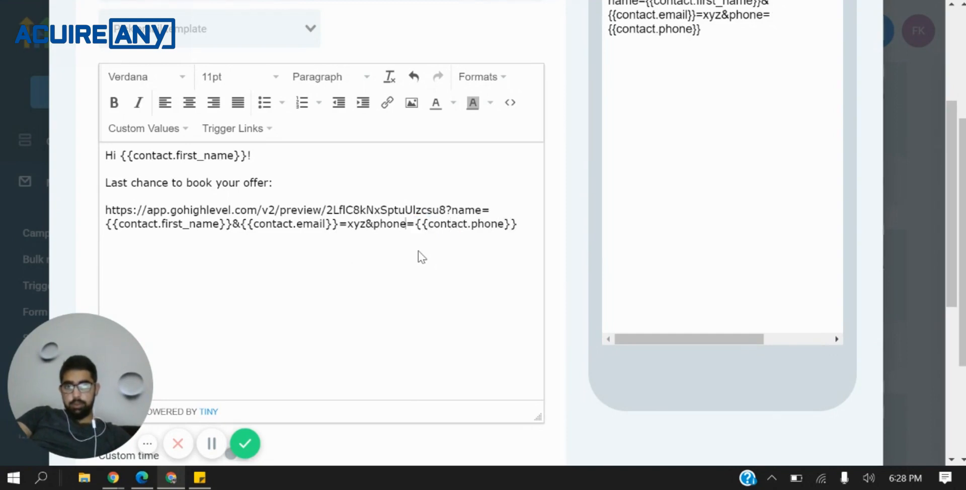
Replace the sample email value xyz in the link with the {{contact.email}} tag.
key(shift+Left)
key(shift+Left)
key(shift+Left)
key(shift+Left)
key(shift+Left)
key(shift+Left)
key(shift+Left)
key(shift+Left)
key(shift+Left)
key(shift+Left)
key(shift+Left)
key(shift+Left)
key(shift+Left)
key(shift+Left)
key(shift+Left)
key(shift+Left)
key(shift+Left)
key(ctrl+c)
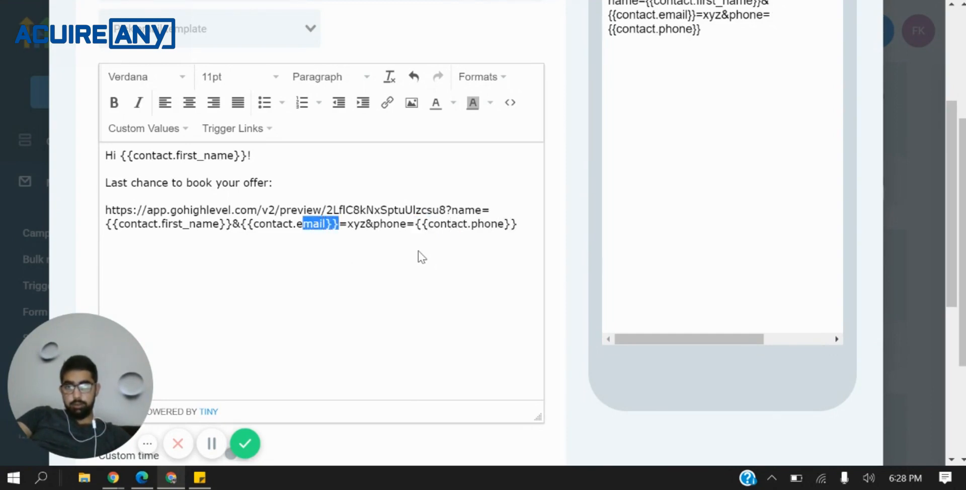
text(email)
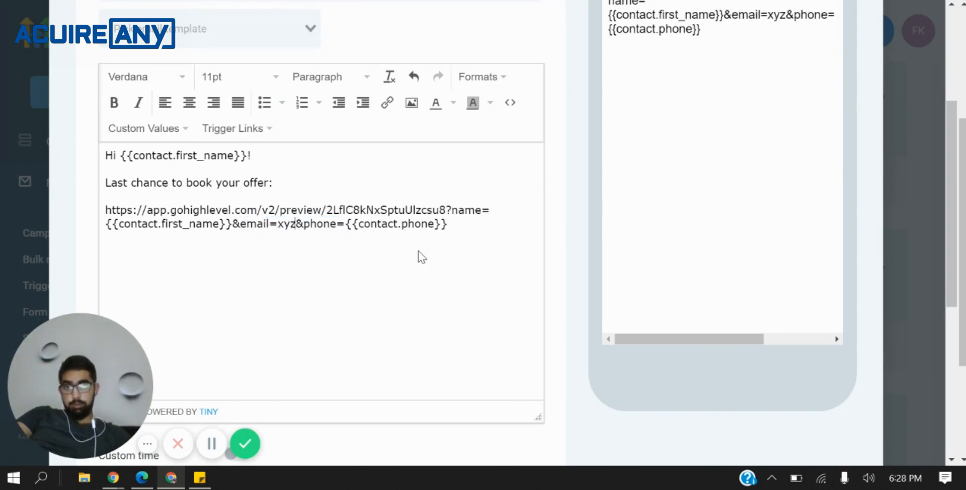
key(shift+Left)
key(shift+Left)
key(shift+Left)
key(ctrl+v)
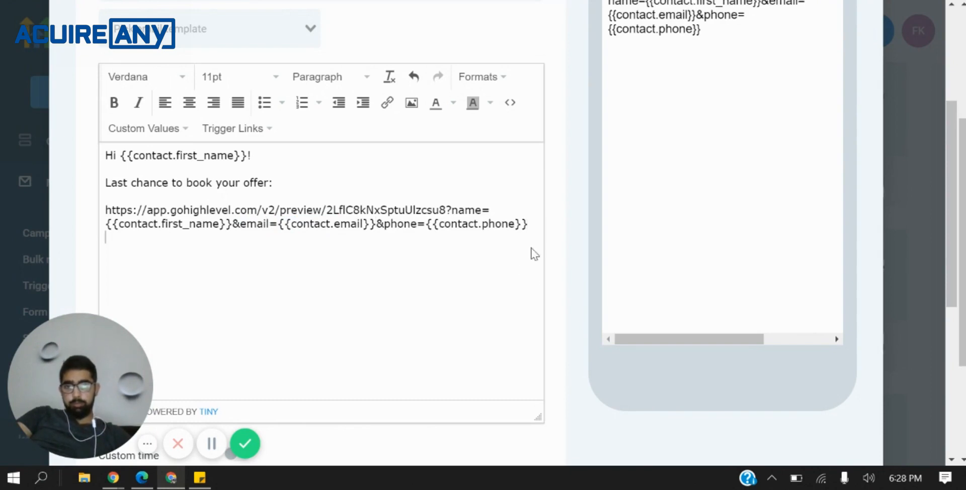
Add the sign-off 'Regards, XYZ Company' below the link and save the email.
key(Return)
text(Regards)
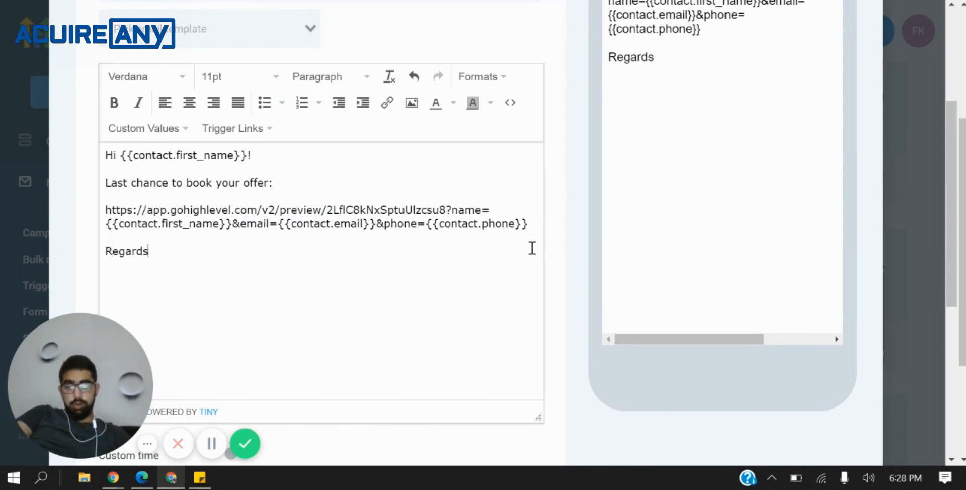
text(,  XYZ Company)
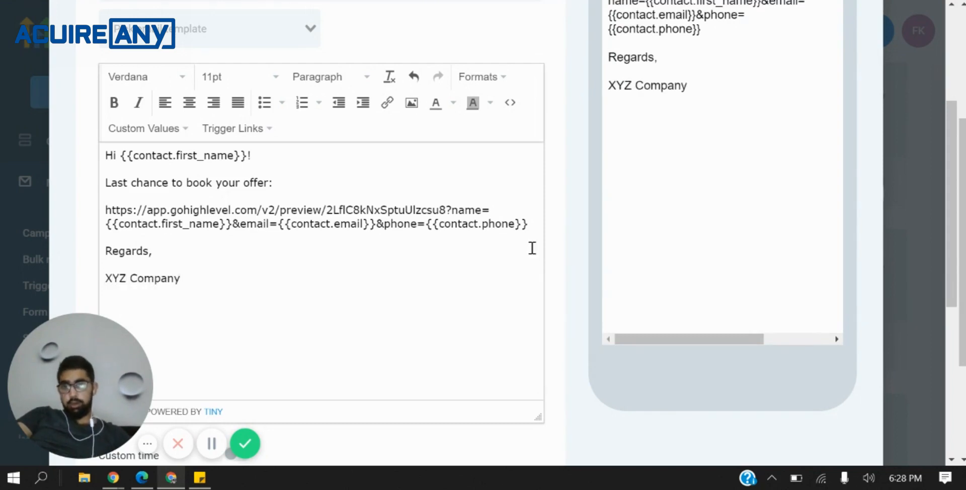
scroll(530, 302, up, 3)
scroll(530, 302, down, 7)
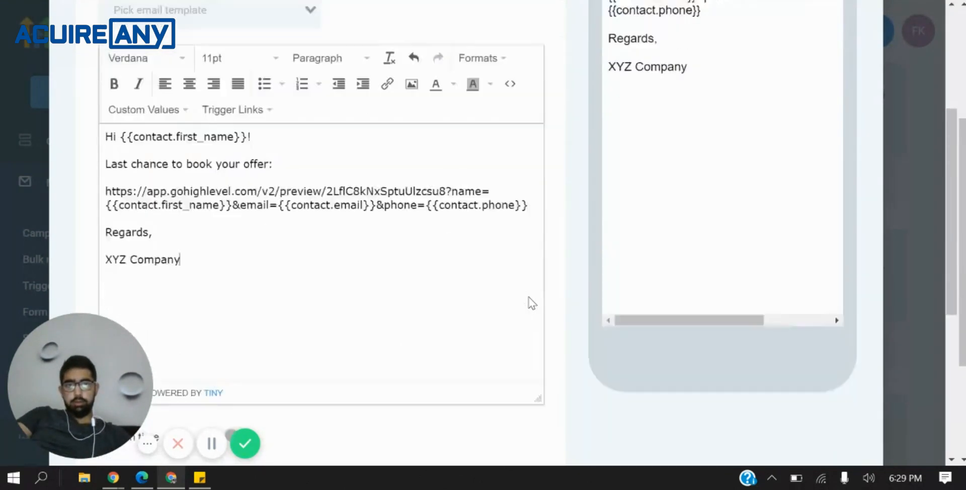
click(527, 299)
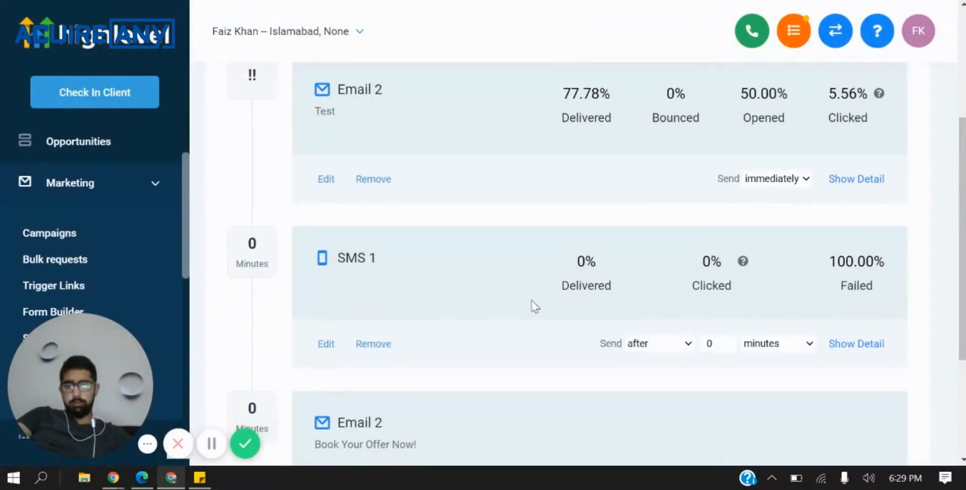
Remove the SMS 1 and Test email steps and set Email 2 to send immediately.
scroll(532, 304, down, 3)
scroll(535, 305, down, 1)
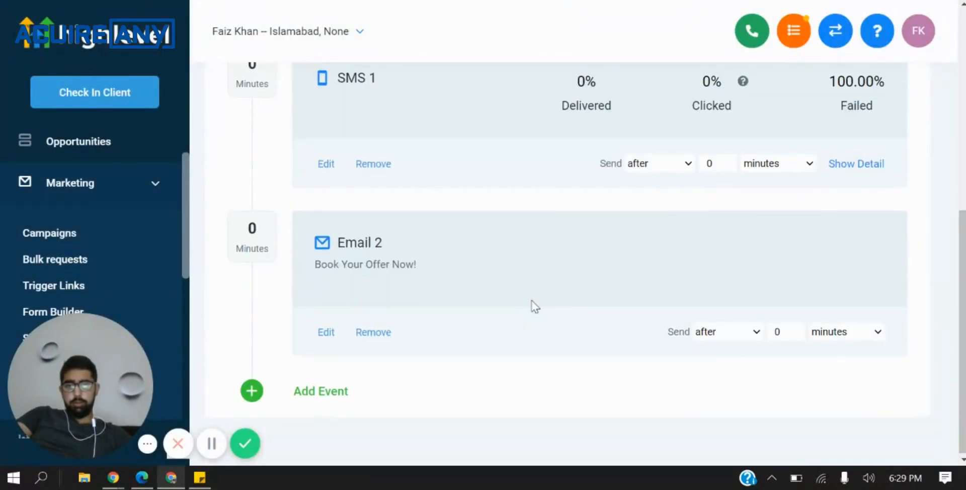
scroll(426, 349, up, 2)
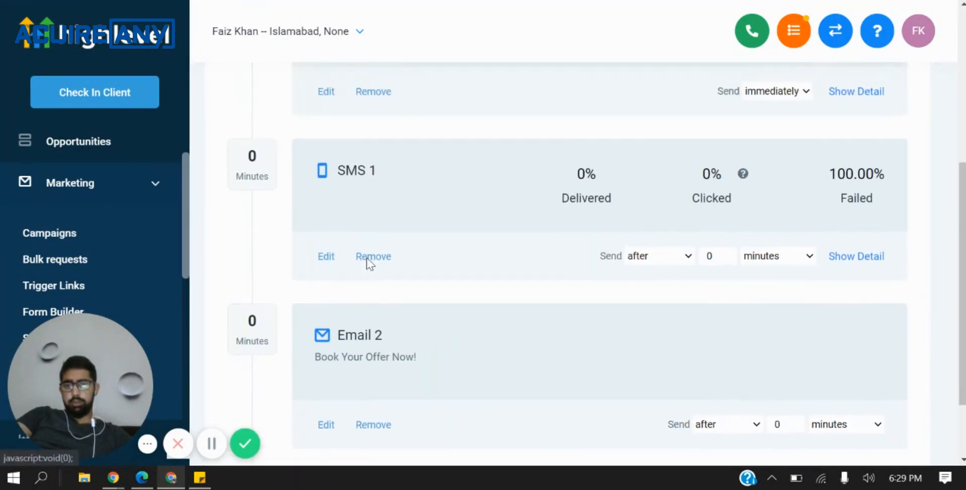
click(362, 256)
click(384, 200)
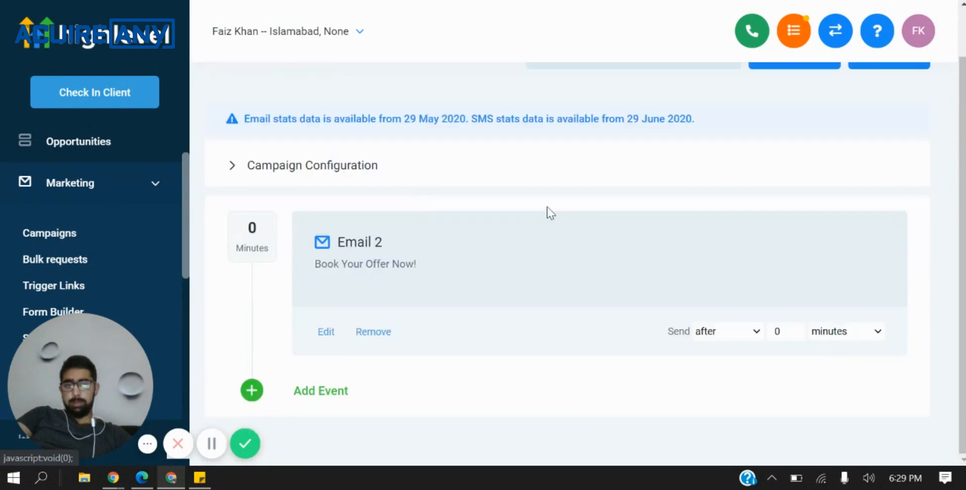
click(749, 332)
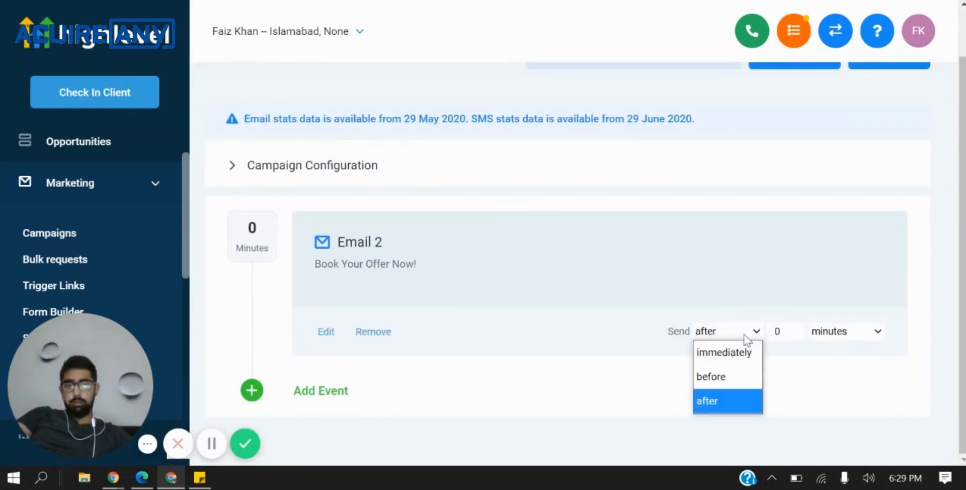
click(746, 356)
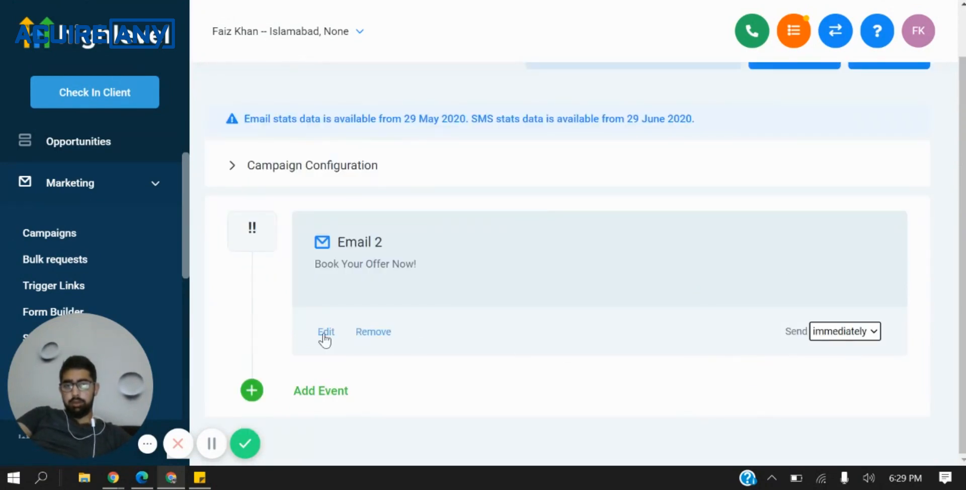
Check the campaign's Actions dropdown, then expand the Contacts menu in the left sidebar.
scroll(615, 209, up, 1)
scroll(713, 205, down, 1)
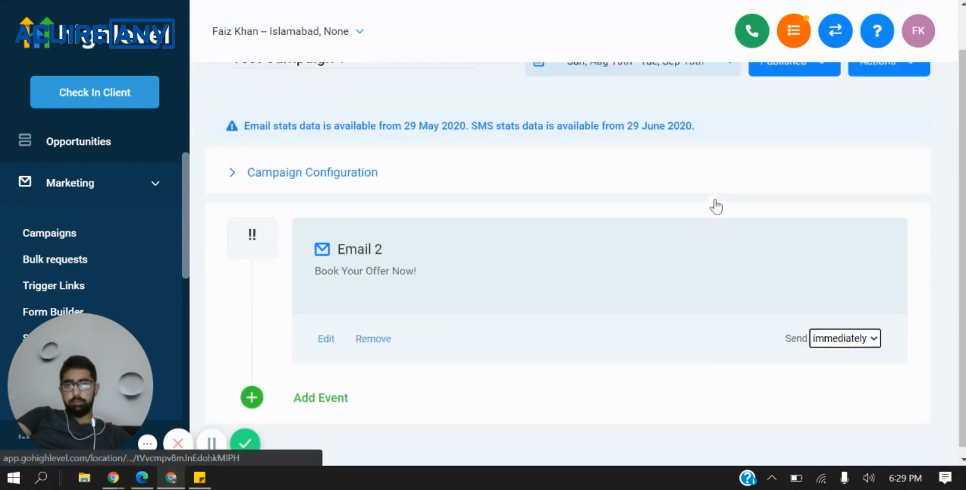
scroll(659, 216, up, 1)
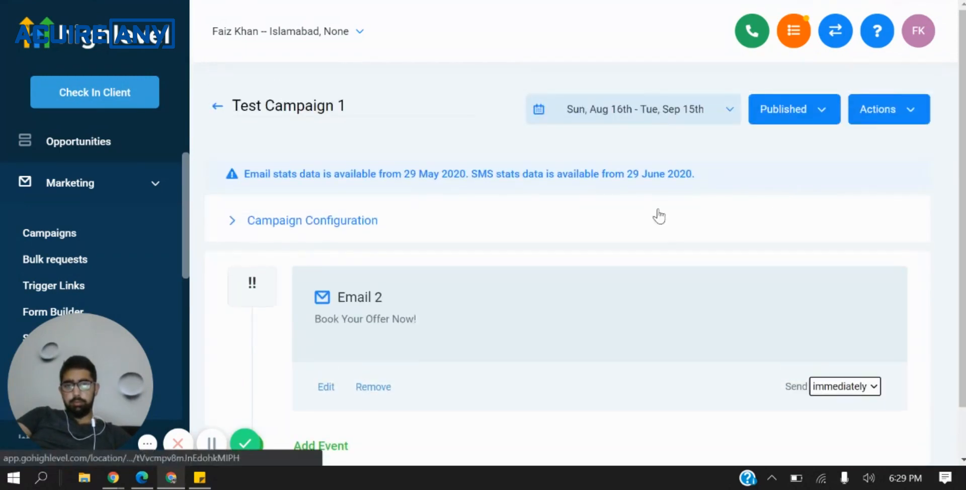
click(909, 116)
click(910, 116)
scroll(687, 252, down, 1)
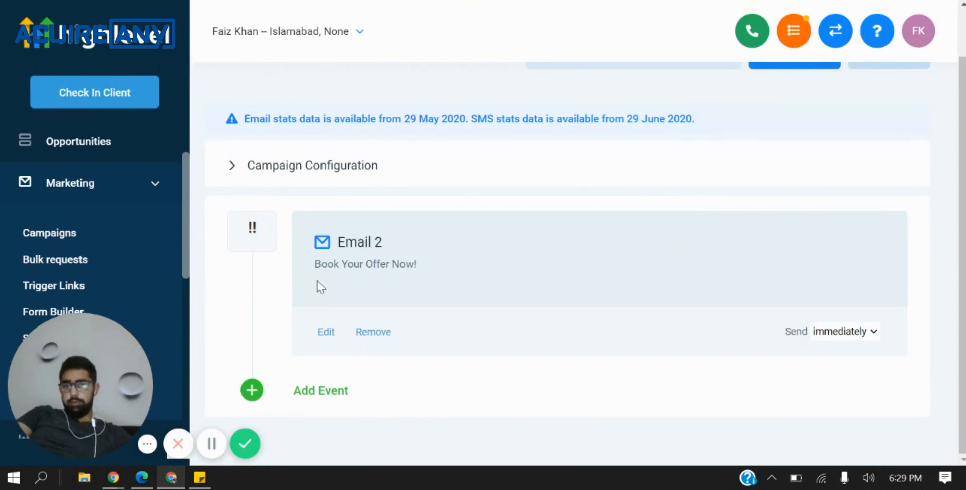
scroll(81, 231, down, 3)
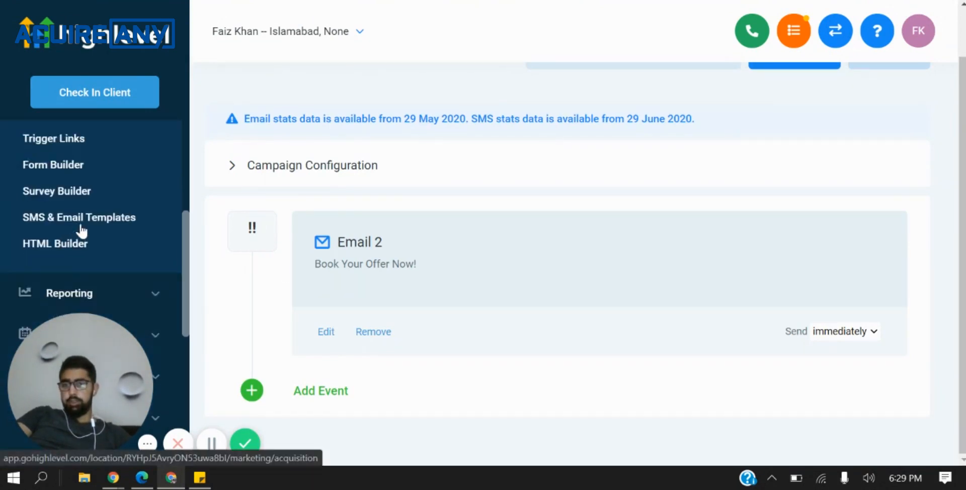
scroll(82, 231, down, 4)
click(93, 229)
scroll(94, 230, down, 1)
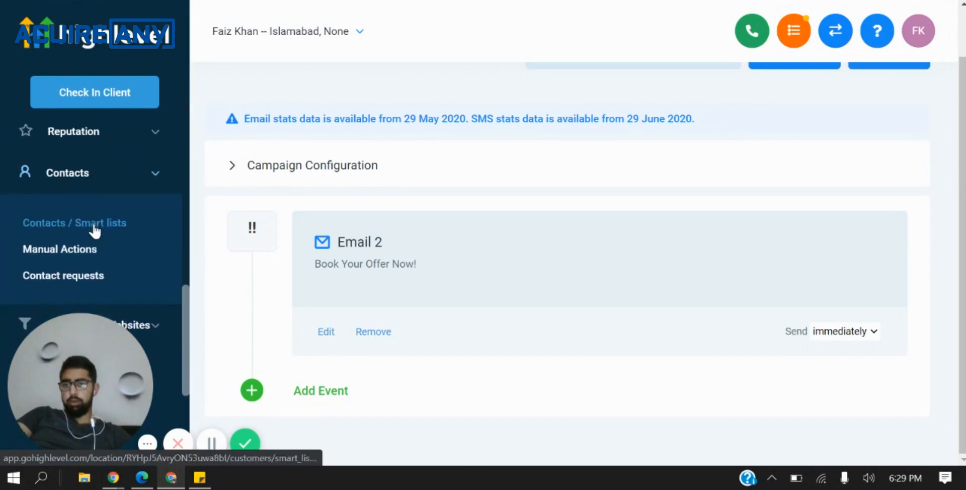
Go to the contact list and open the first contact's record.
click(99, 215)
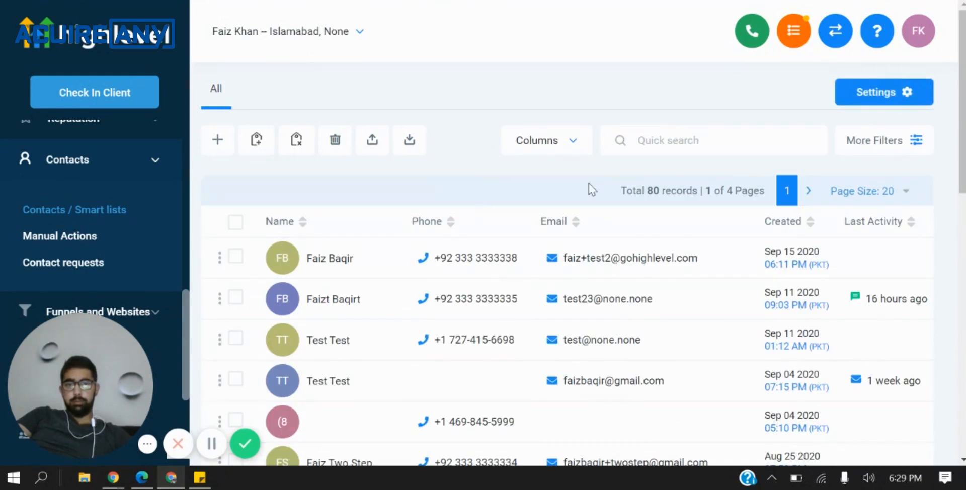
click(629, 256)
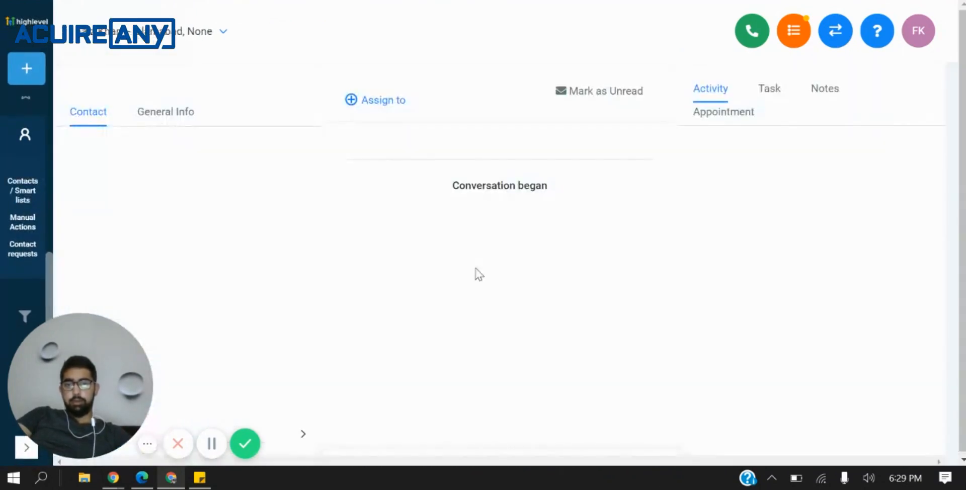
drag(69, 371, 692, 322)
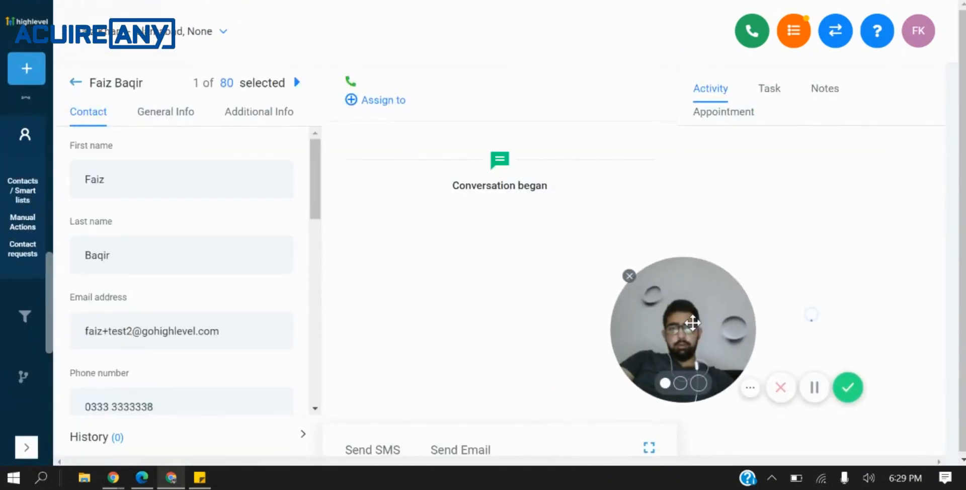
scroll(101, 370, down, 6)
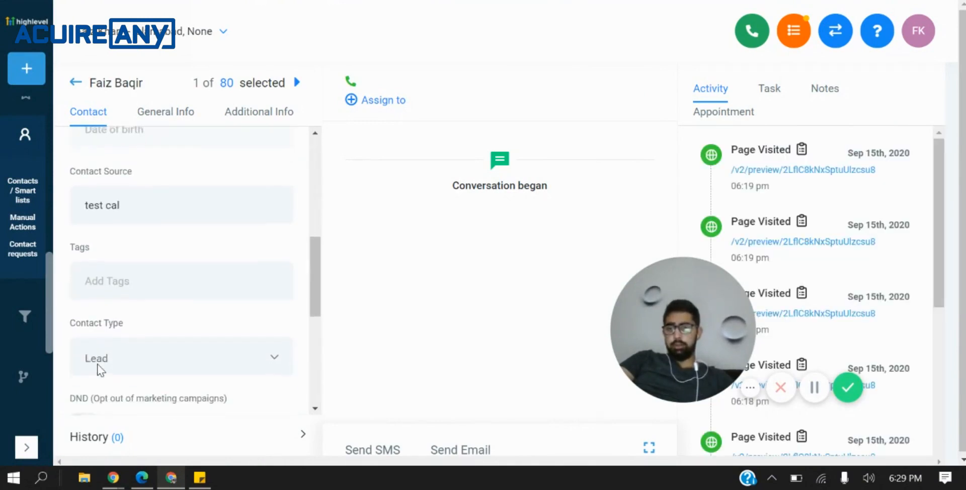
scroll(98, 371, down, 6)
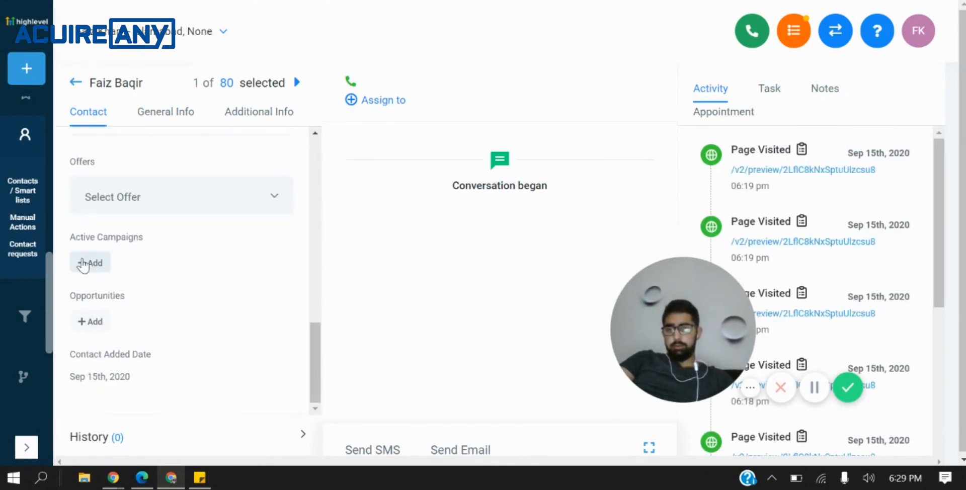
Add the contact to Test Campaign 1 from Active Campaigns.
click(83, 262)
click(351, 118)
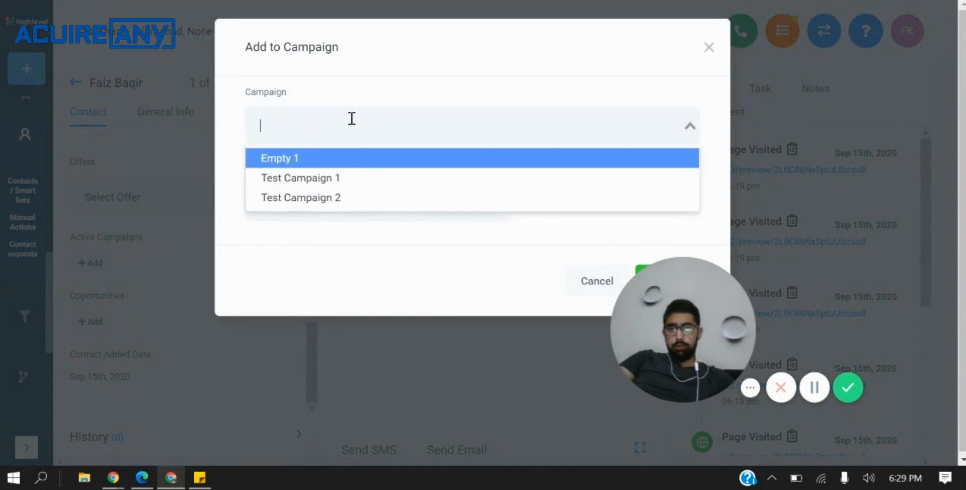
click(349, 179)
drag(662, 397, 542, 456)
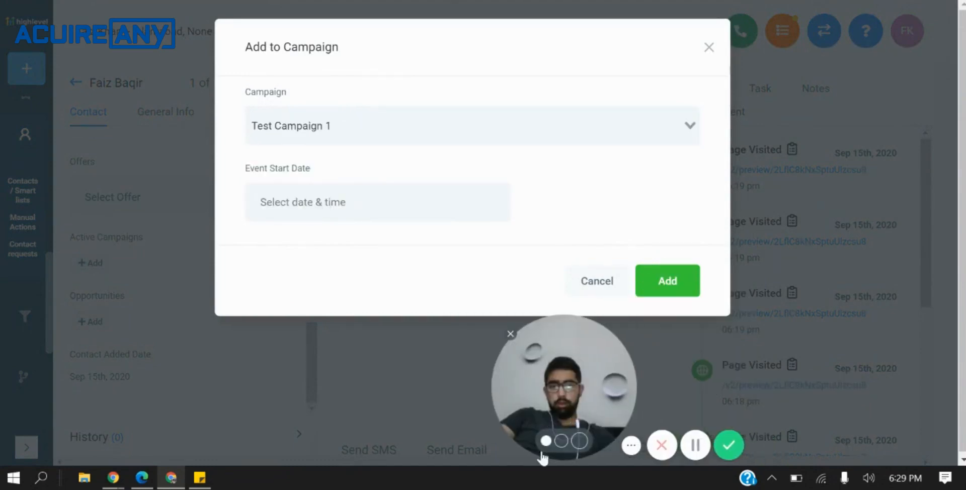
click(673, 291)
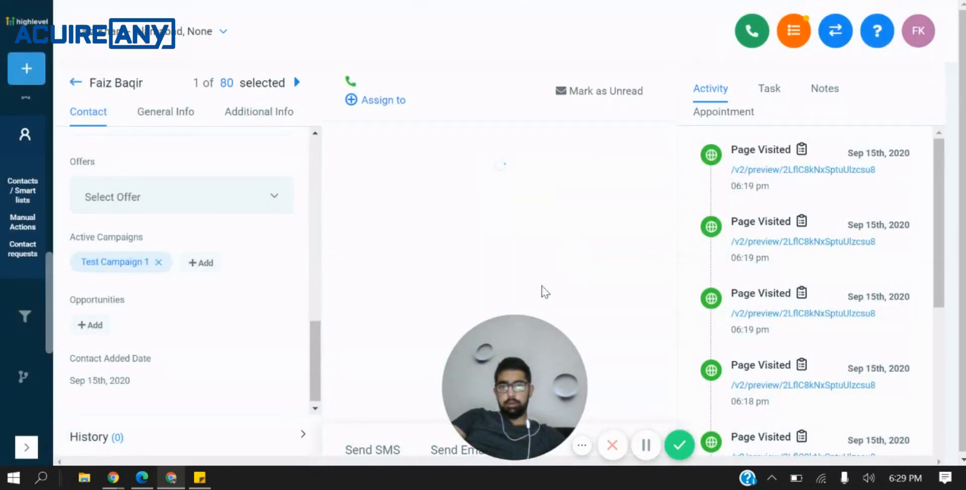
drag(519, 357, 228, 357)
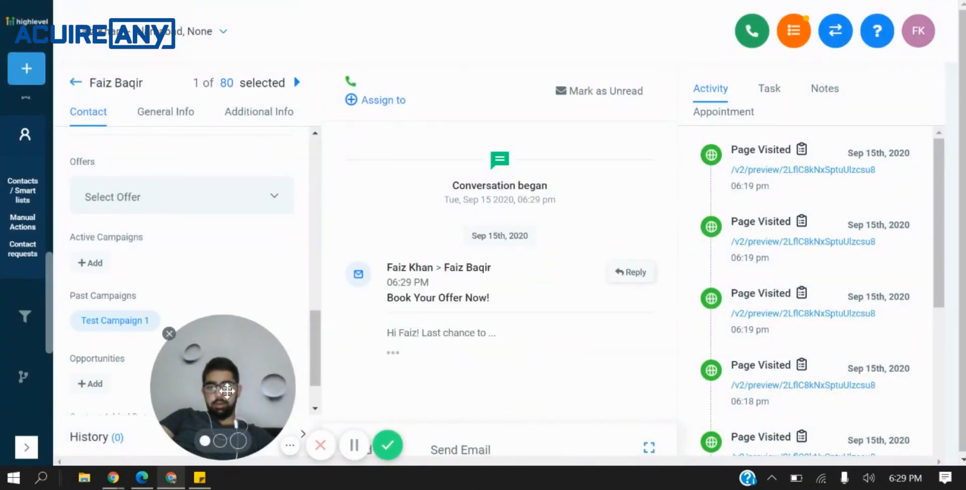
Expand the sent Book Your Offer Now! email and select its personalised booking URL.
click(393, 353)
scroll(480, 301, down, 4)
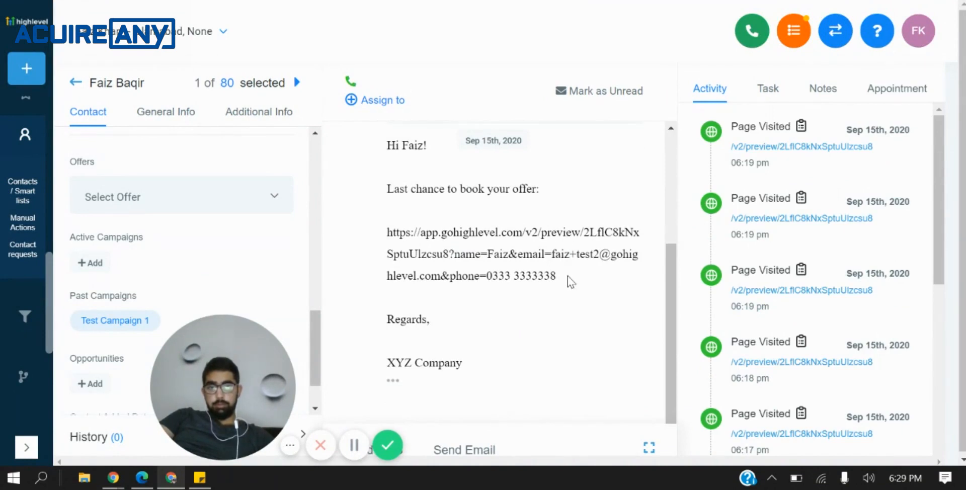
drag(558, 277, 383, 230)
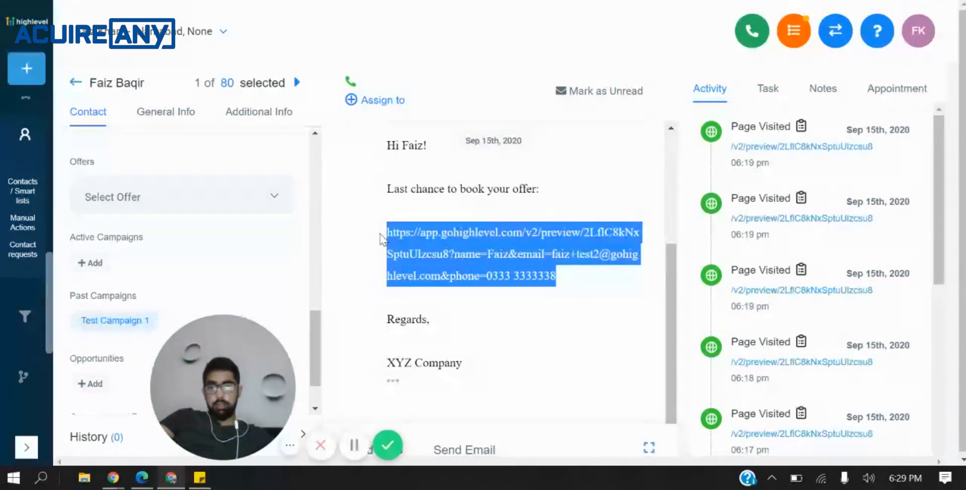
click(591, 272)
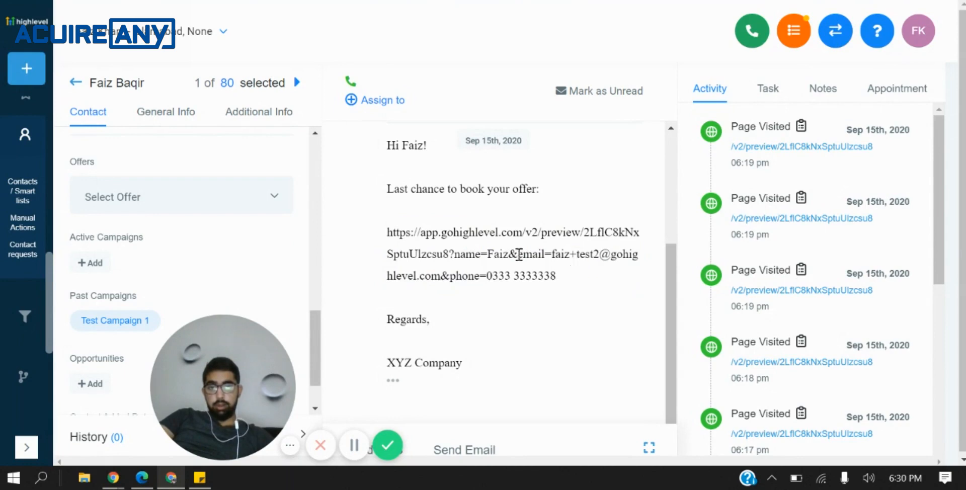
drag(565, 274, 384, 245)
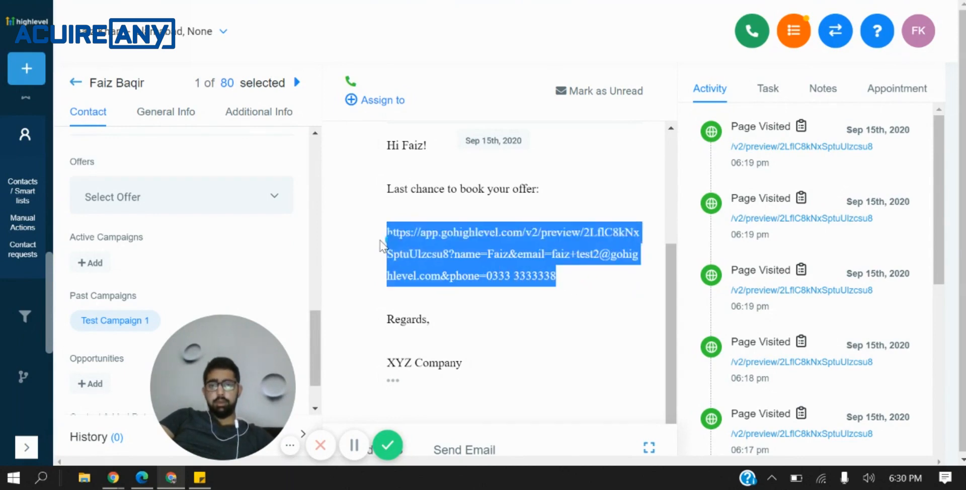
click(543, 256)
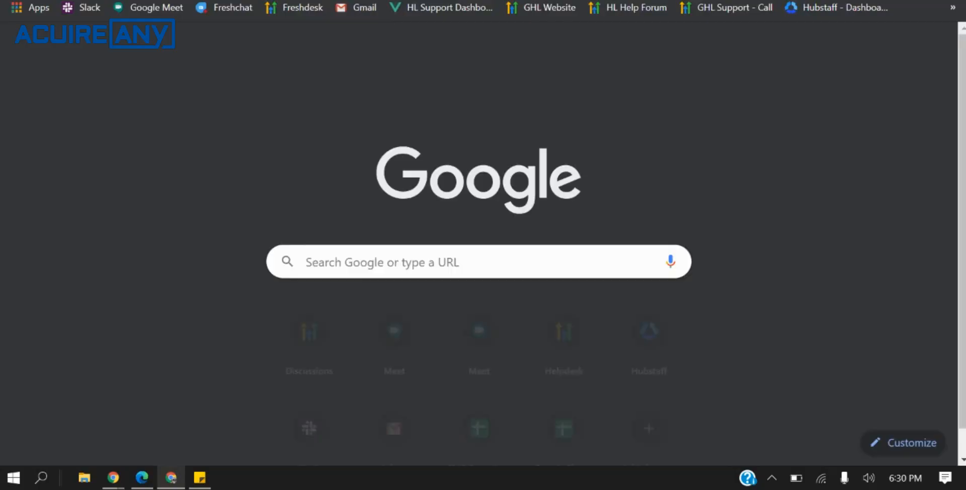
Paste the copied booking link into the address bar and load it.
key(ctrl+v)
key(Return)
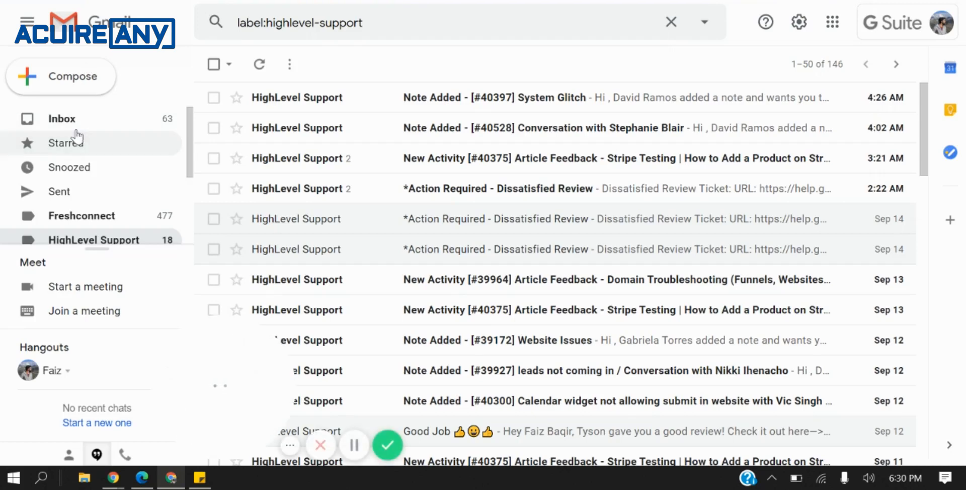
Look through Gmail's Spam folder for the campaign email, then go back to Inbox.
click(74, 123)
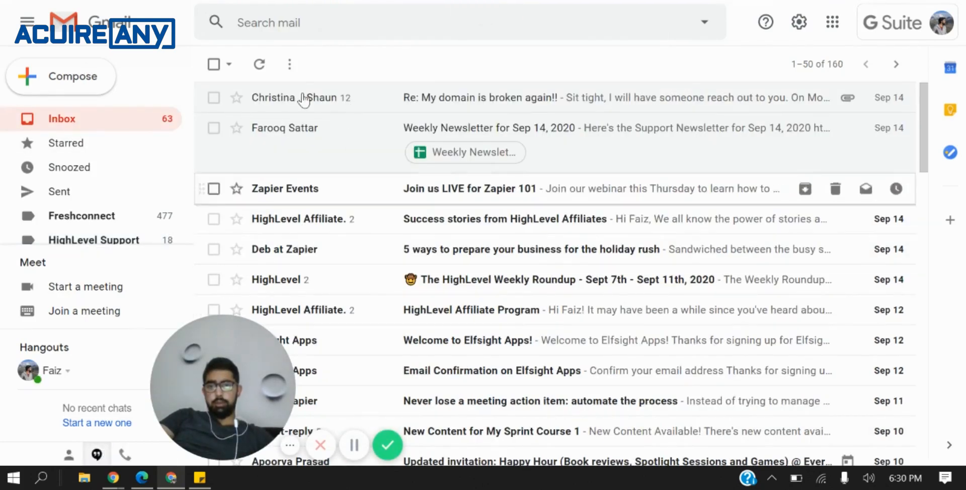
scroll(173, 182, down, 3)
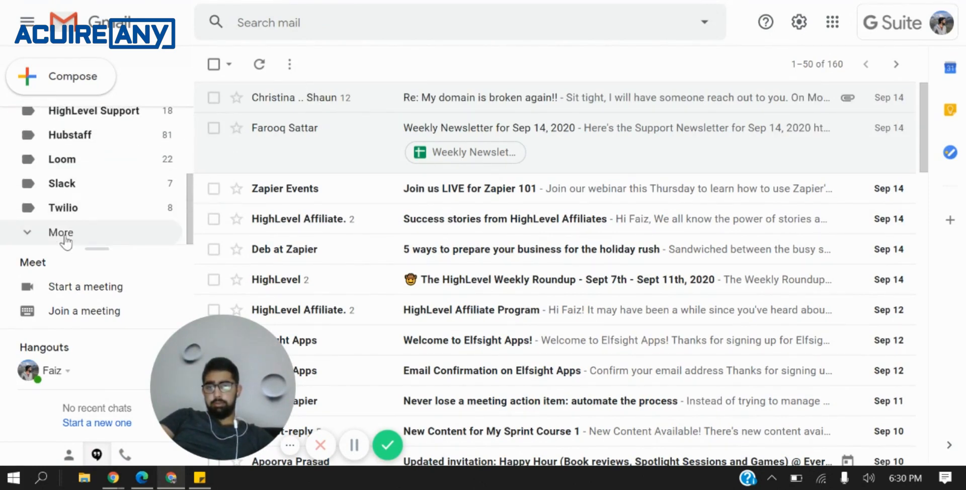
click(81, 233)
scroll(93, 201, down, 1)
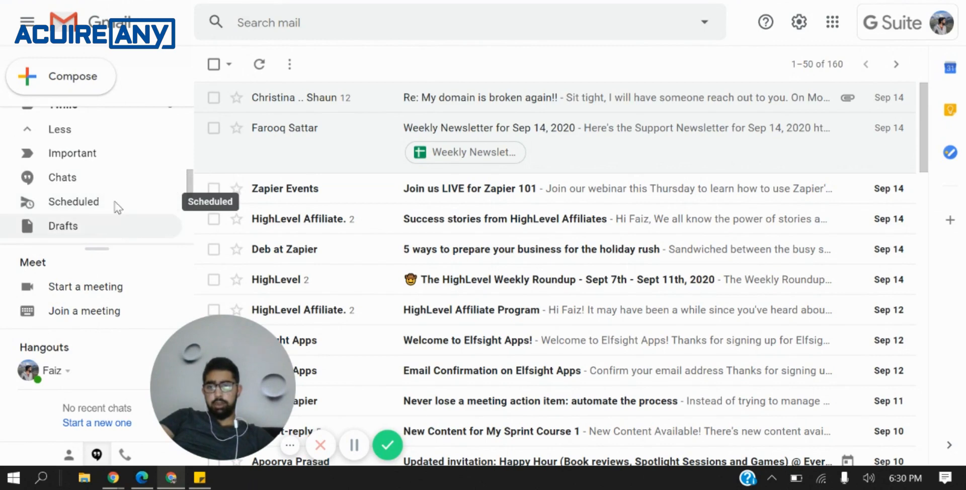
scroll(114, 194, down, 1)
click(95, 237)
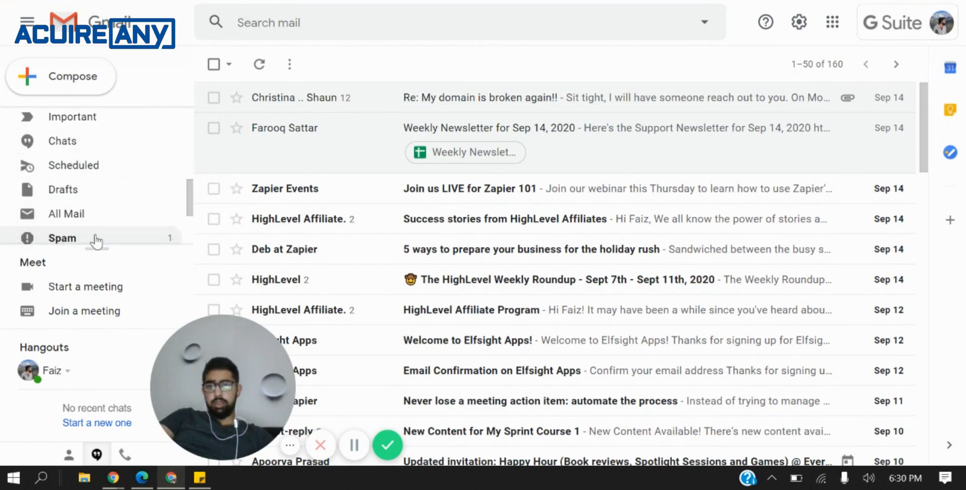
scroll(74, 190, up, 5)
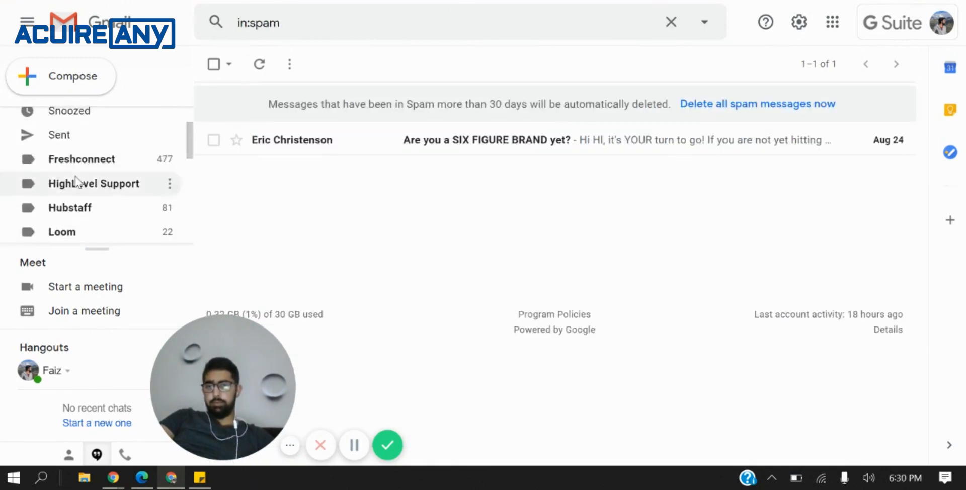
click(103, 117)
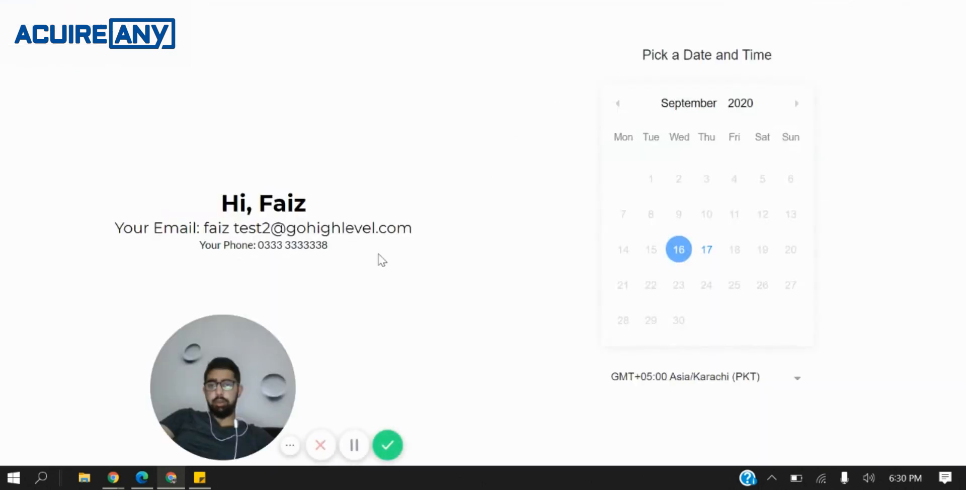
Highlight the greeting, email and phone lines to verify the contact's values appear.
drag(351, 252, 152, 204)
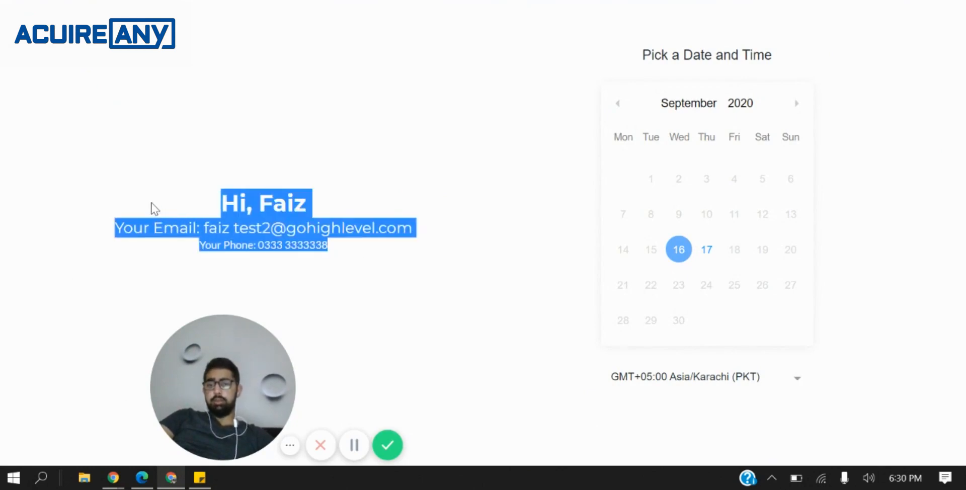
click(379, 219)
drag(199, 245, 246, 245)
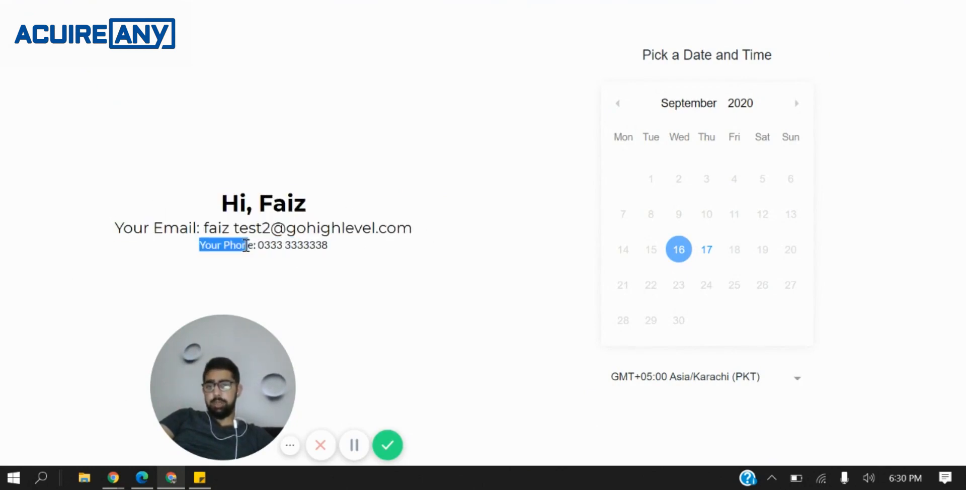
click(282, 246)
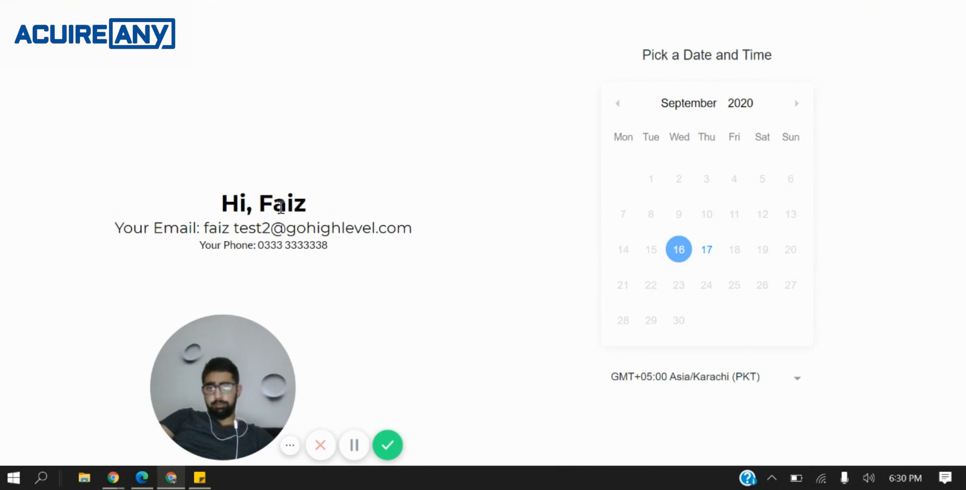